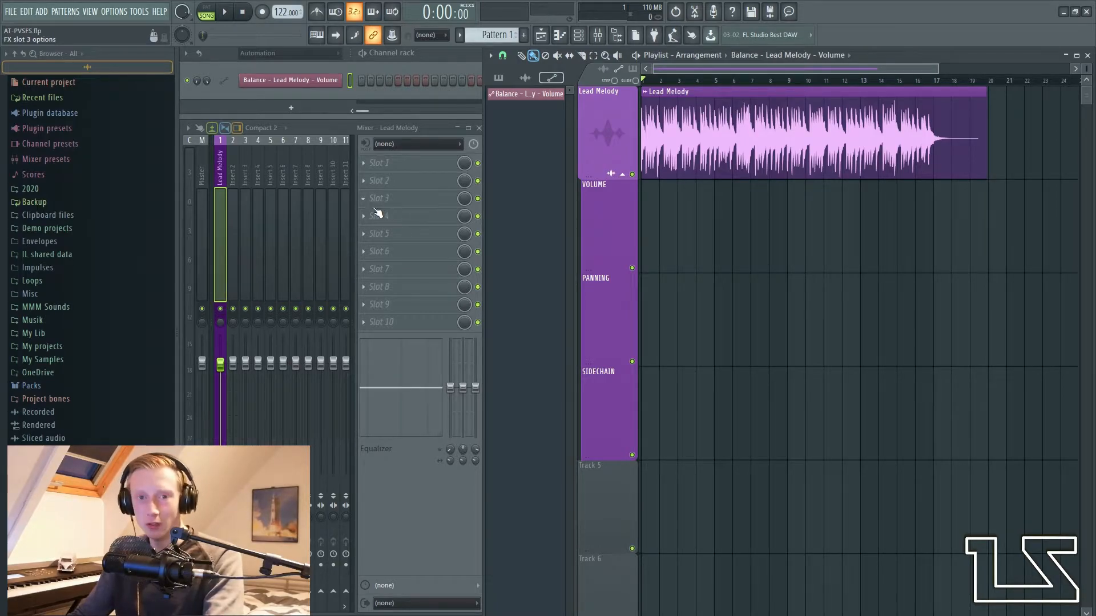
mouse_move(221, 363)
left_mouse_down()
mouse_move(221, 387)
mouse_move(220, 364)
left_mouse_up()
right_click(220, 364)
left_click(232, 362)
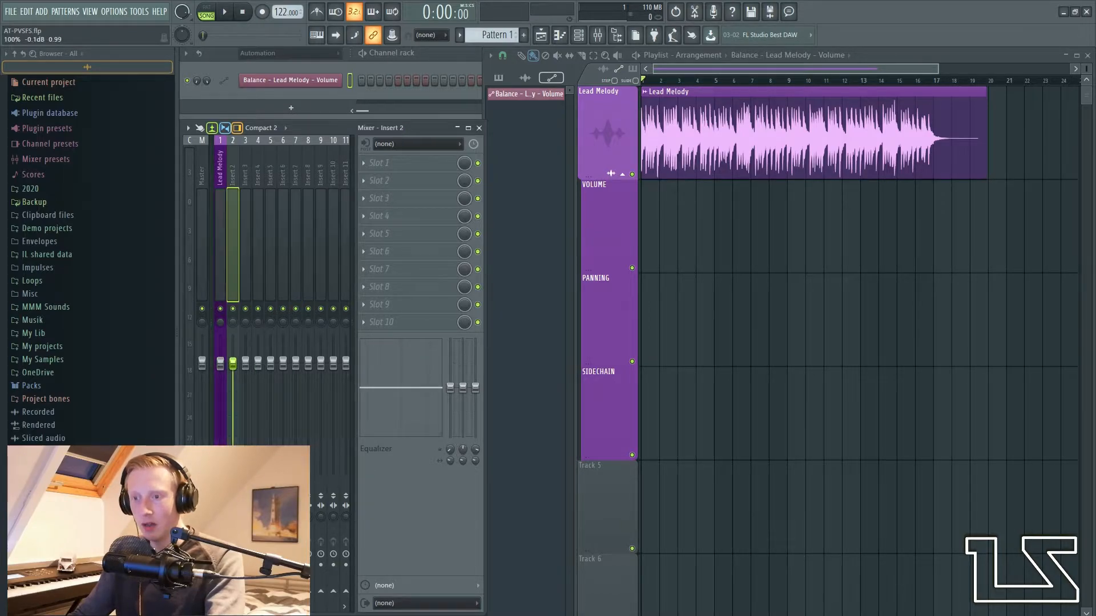
right_click(229, 361)
left_click(238, 364)
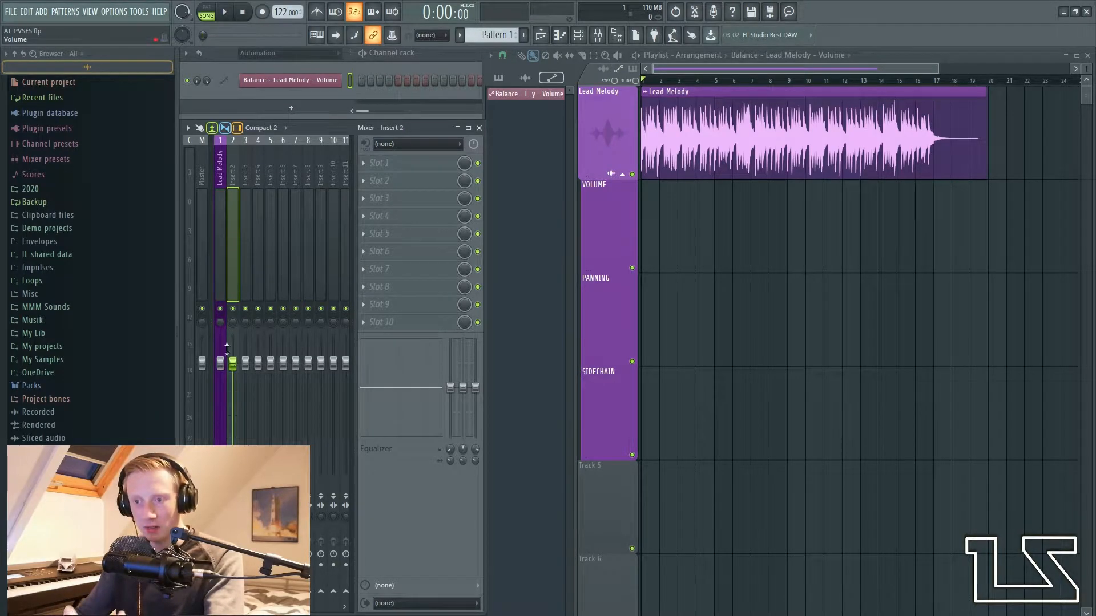
Step: Lower the Lead Melody mixer track's fader to about -6.4 dB and return it to its original level
left_click(219, 240)
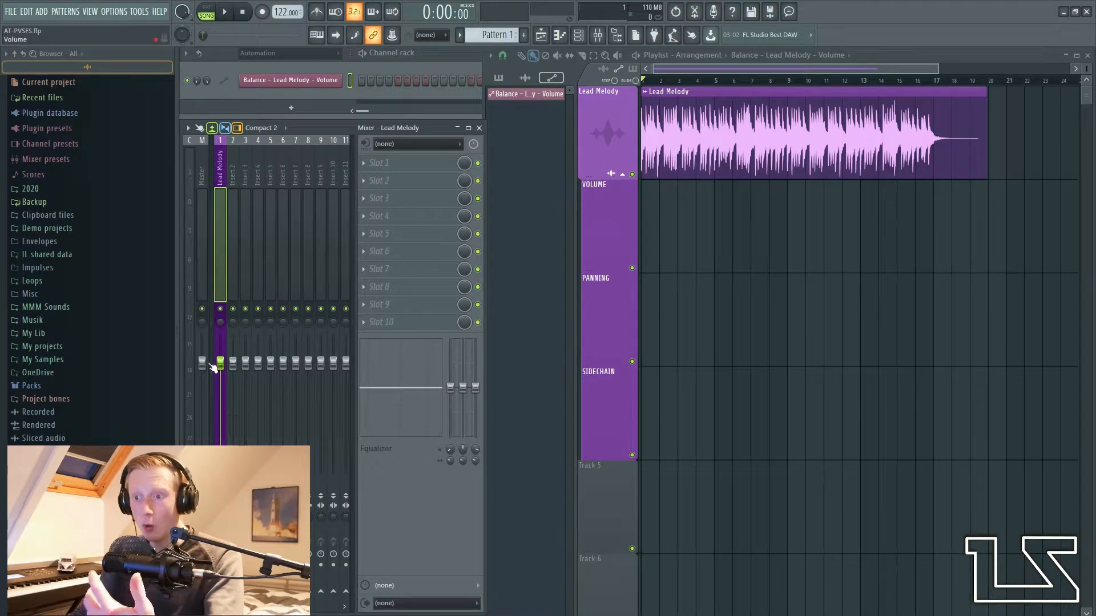
left_click_drag(221, 363, 220, 393)
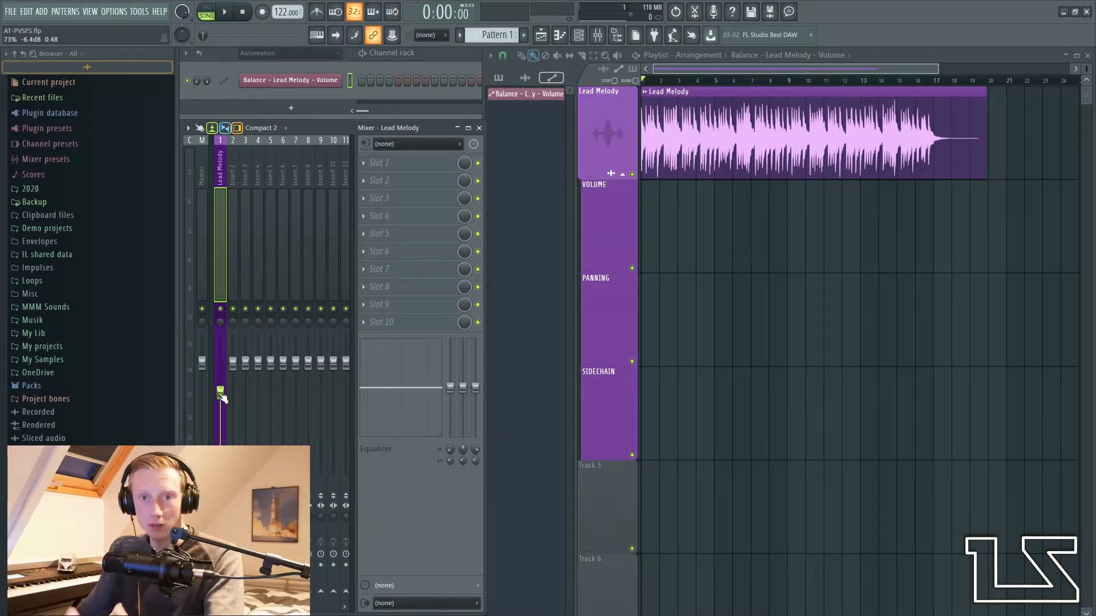
right_click(221, 395)
left_click(251, 401)
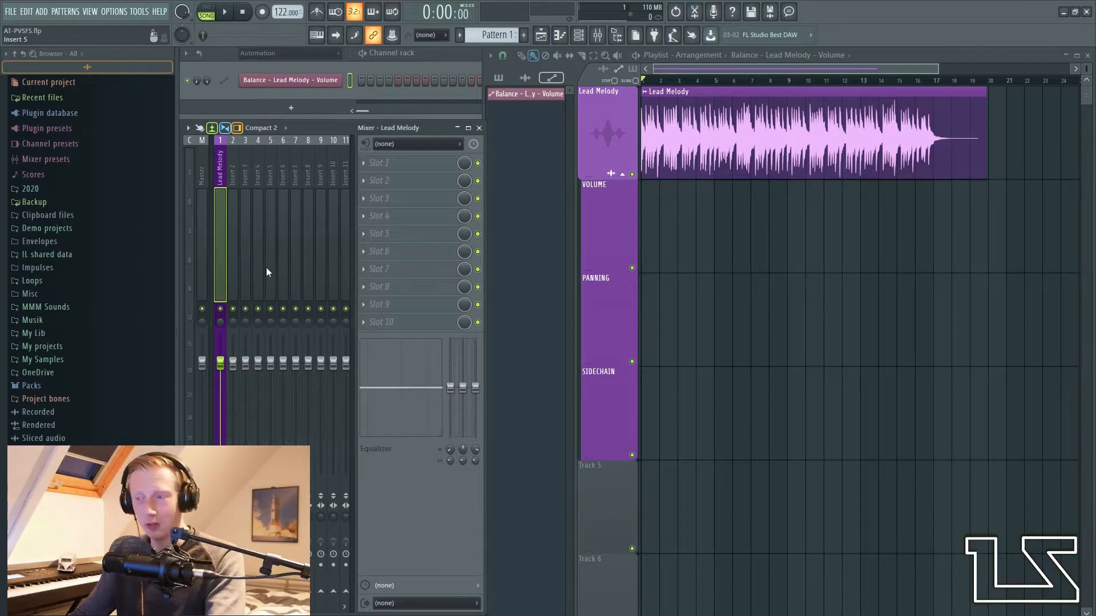
Step: Load Fruity Balance into the first effect slot of the Lead Melody track and create an automation clip for its Volume
left_click(419, 164)
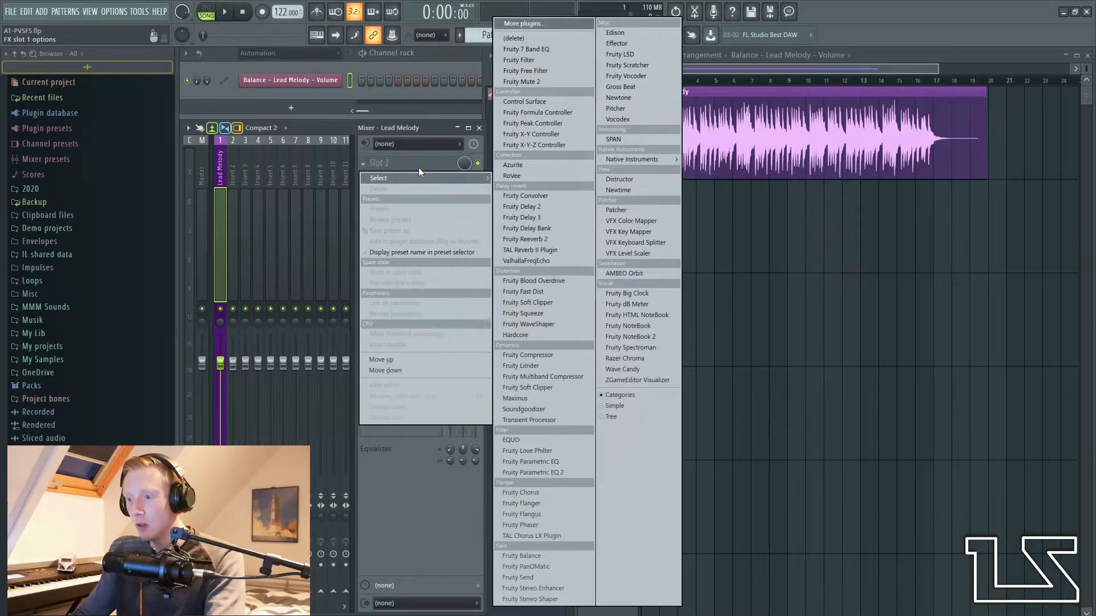
left_click(547, 555)
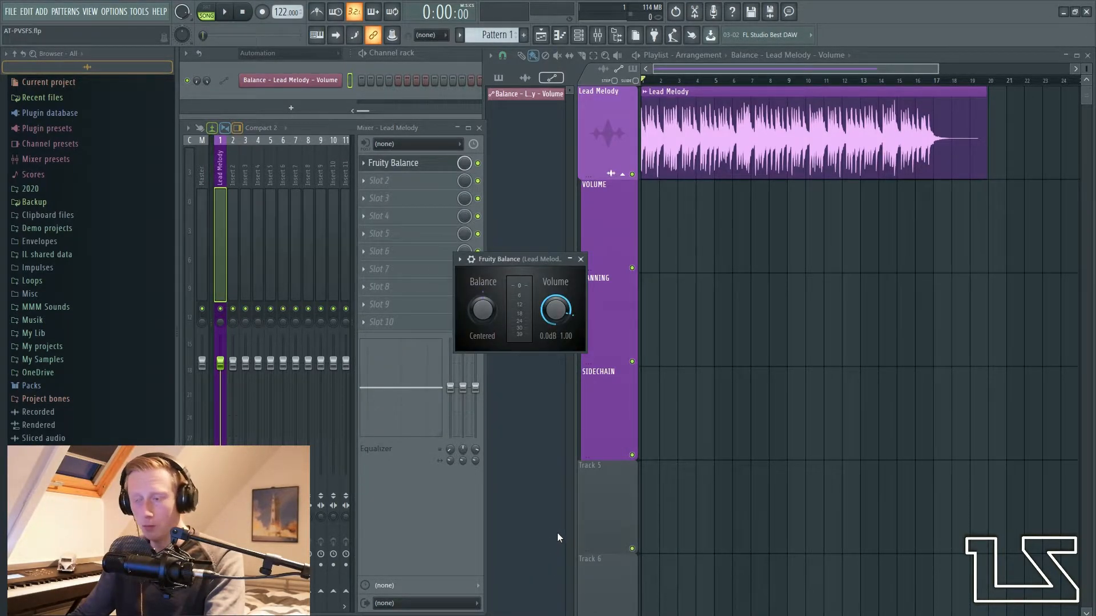
right_click(556, 310)
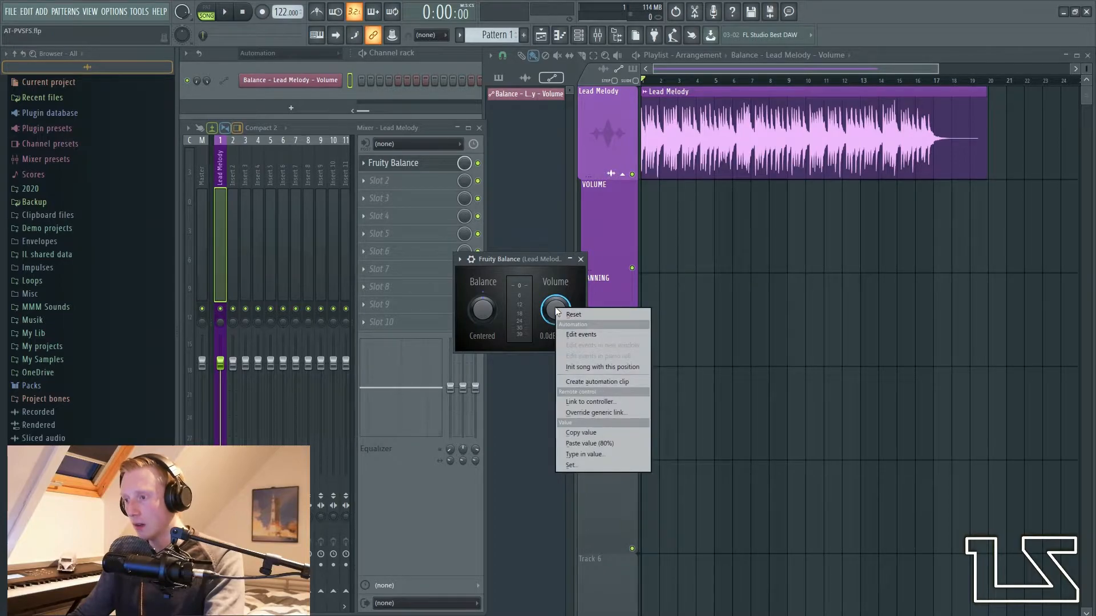
left_click(596, 382)
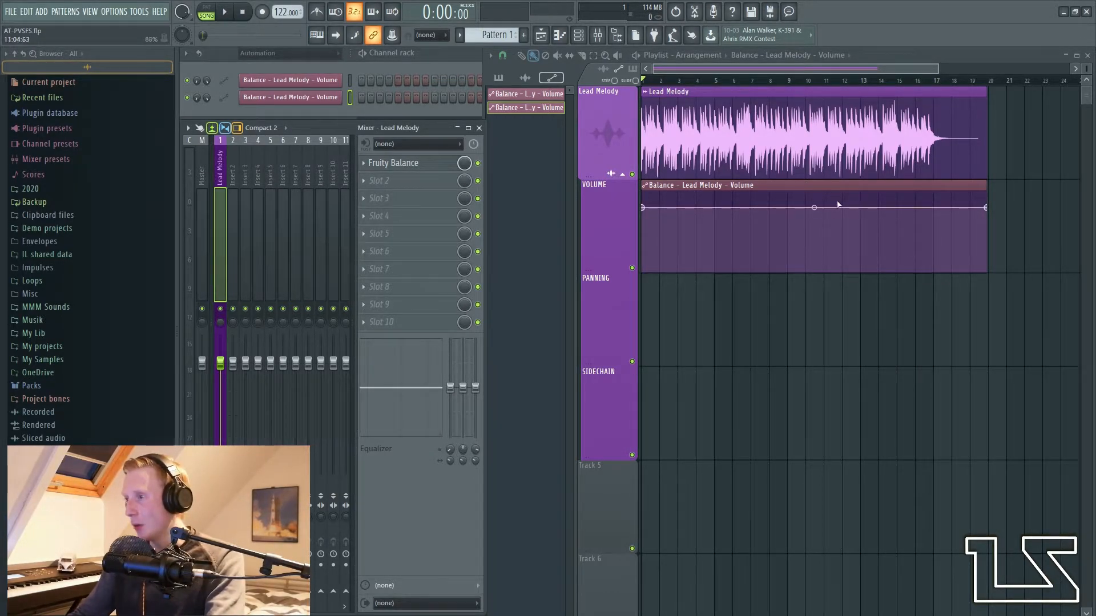
Step: Lower the end of the volume automation line and add points that make it rise and dip around bars 5, 12, 14 and 16
mouse_move(643, 208)
left_mouse_down()
mouse_move(642, 244)
mouse_move(641, 210)
left_mouse_up()
left_click_drag(987, 209, 990, 249)
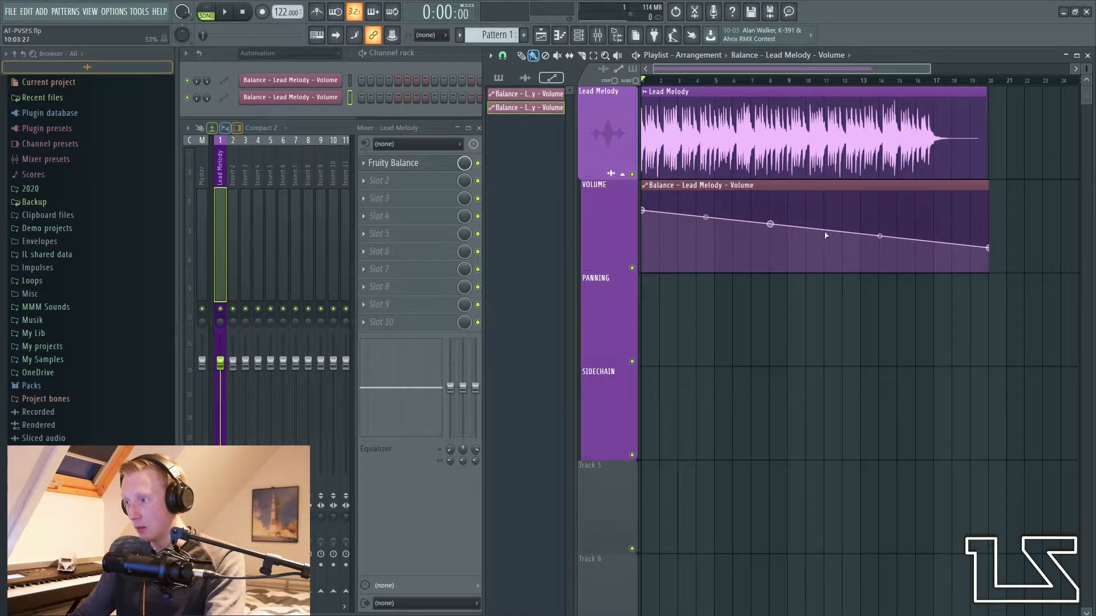
left_click(856, 195)
left_click(888, 247)
left_click(921, 210)
left_click(720, 232)
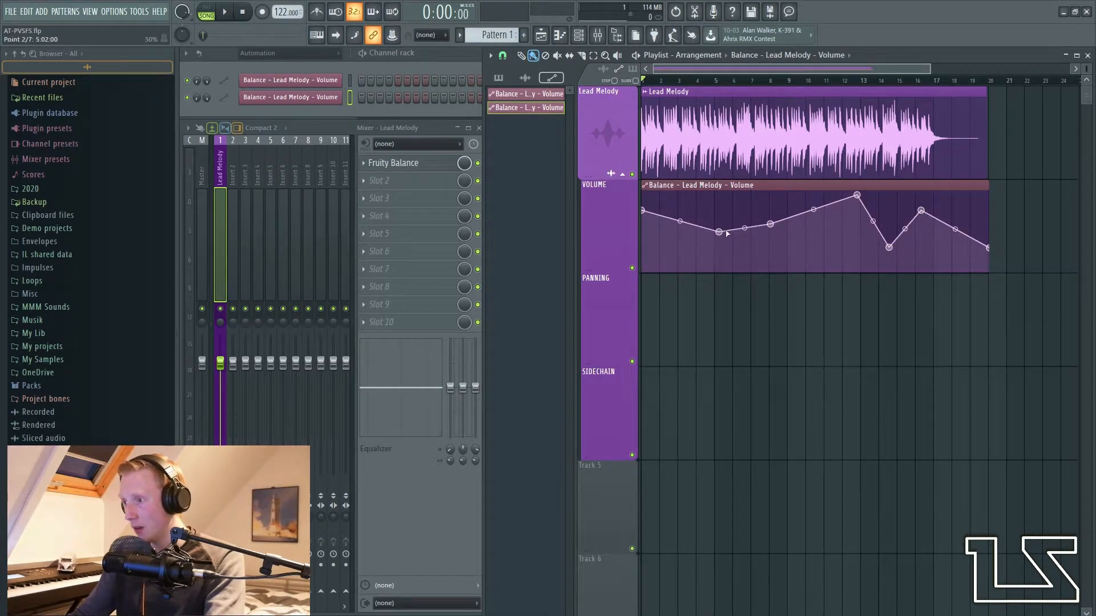
Step: Add further volume automation points for dips near bars 3 and 8 and peaks near bars 3 and 5, and play the result
left_click(679, 212)
left_click(674, 247)
left_click(719, 205)
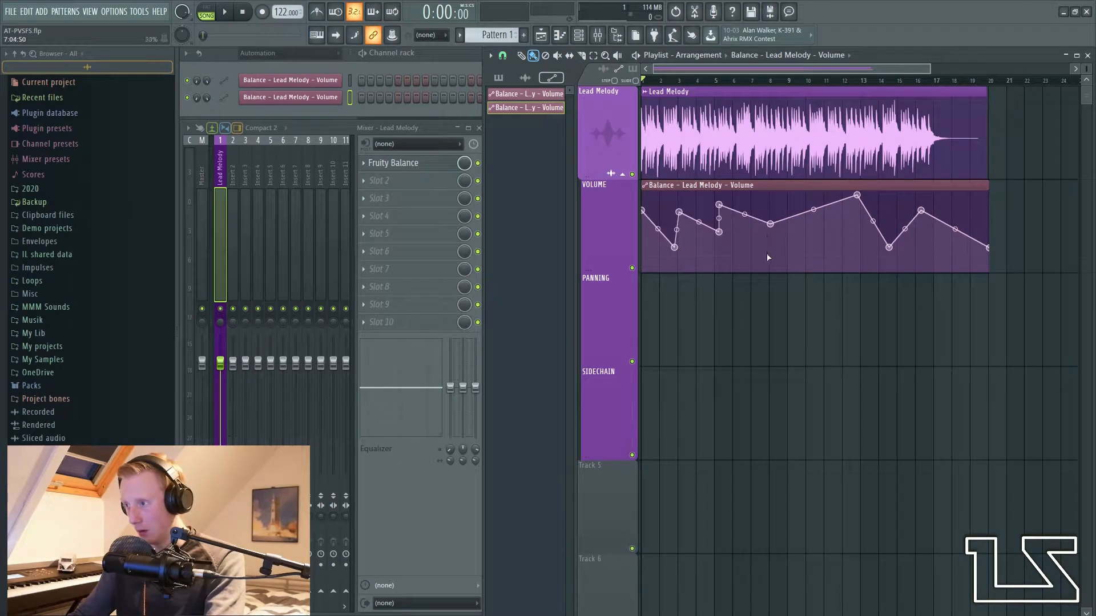
left_click(768, 256)
key("space")
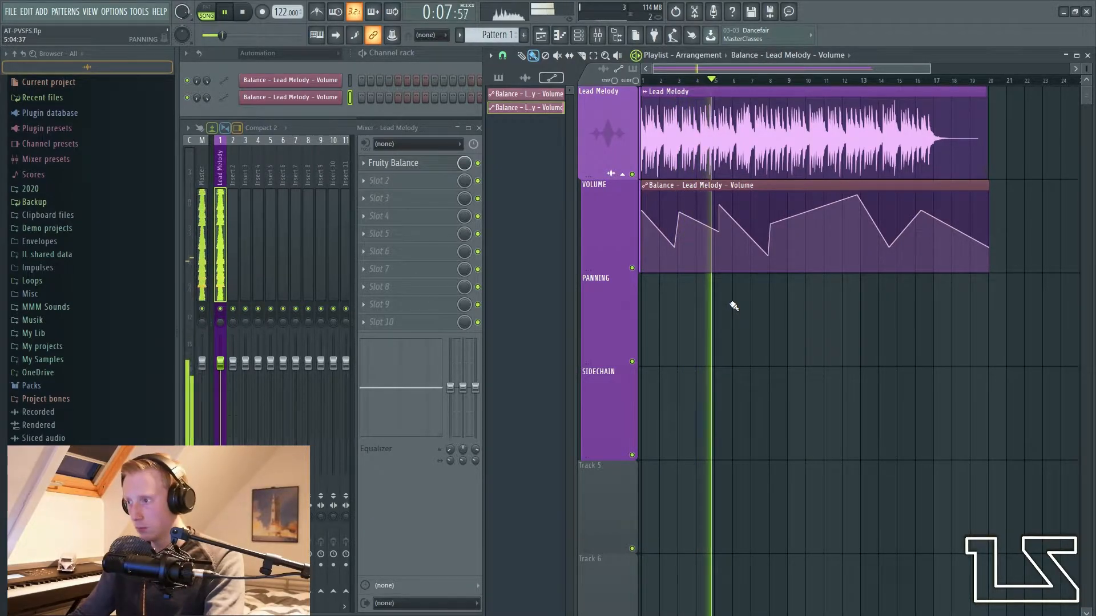
key("space")
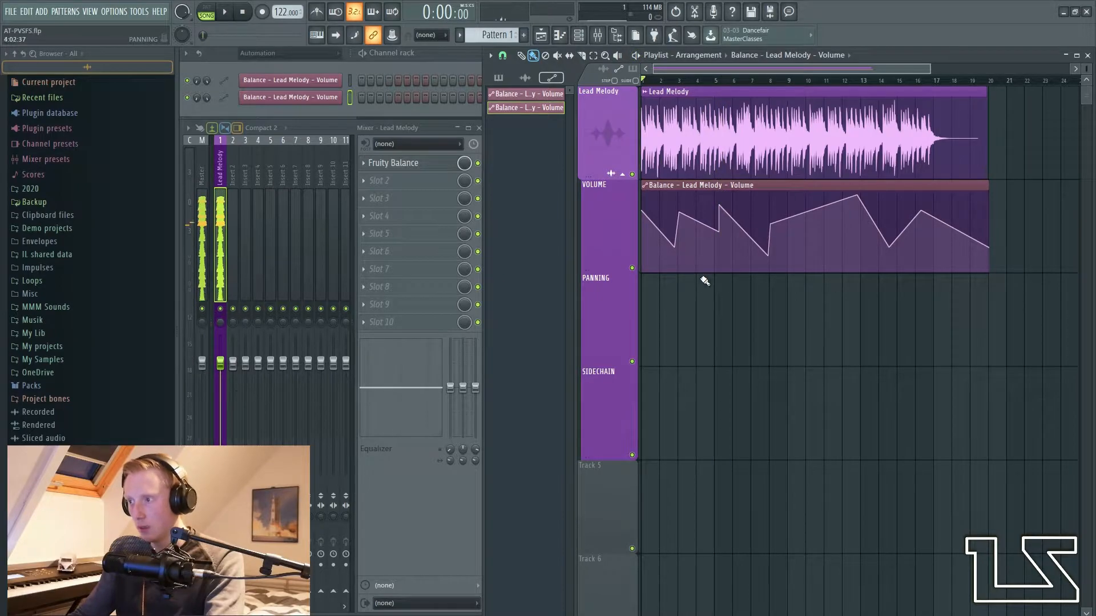
Step: Bend the first segment of the volume automation upward into a curve and play the opening bars
mouse_move(673, 261)
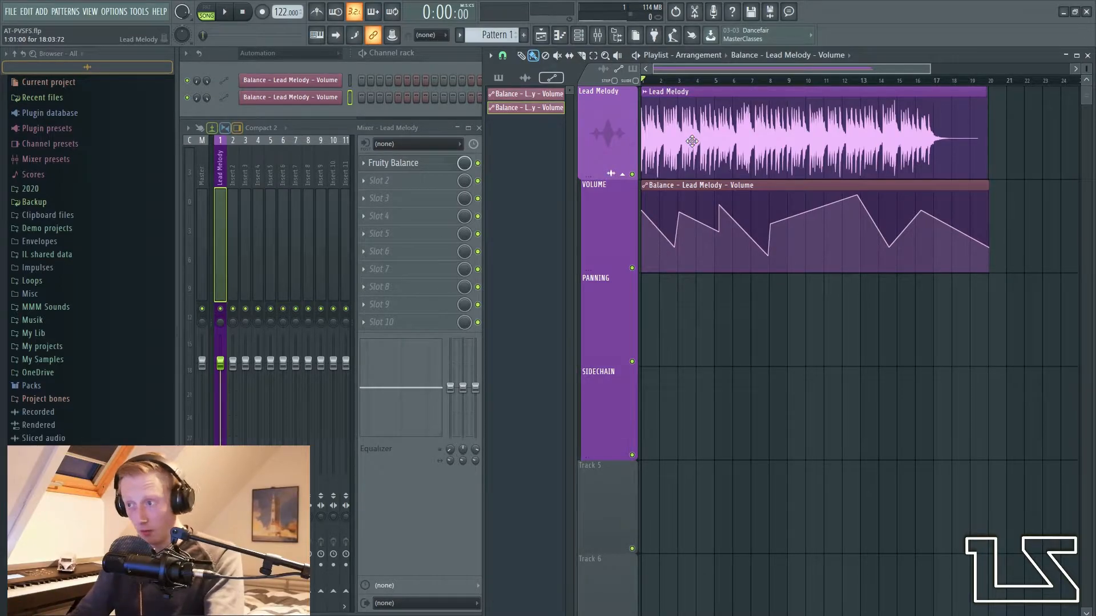
mouse_move(687, 215)
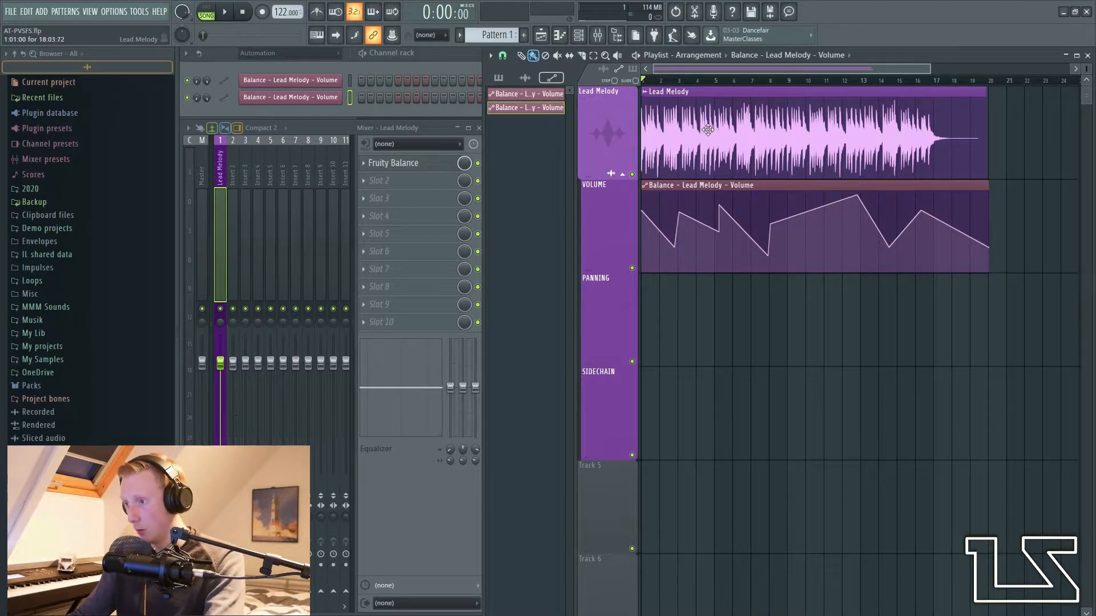
mouse_move(672, 243)
left_click_drag(659, 231, 658, 210)
key("space")
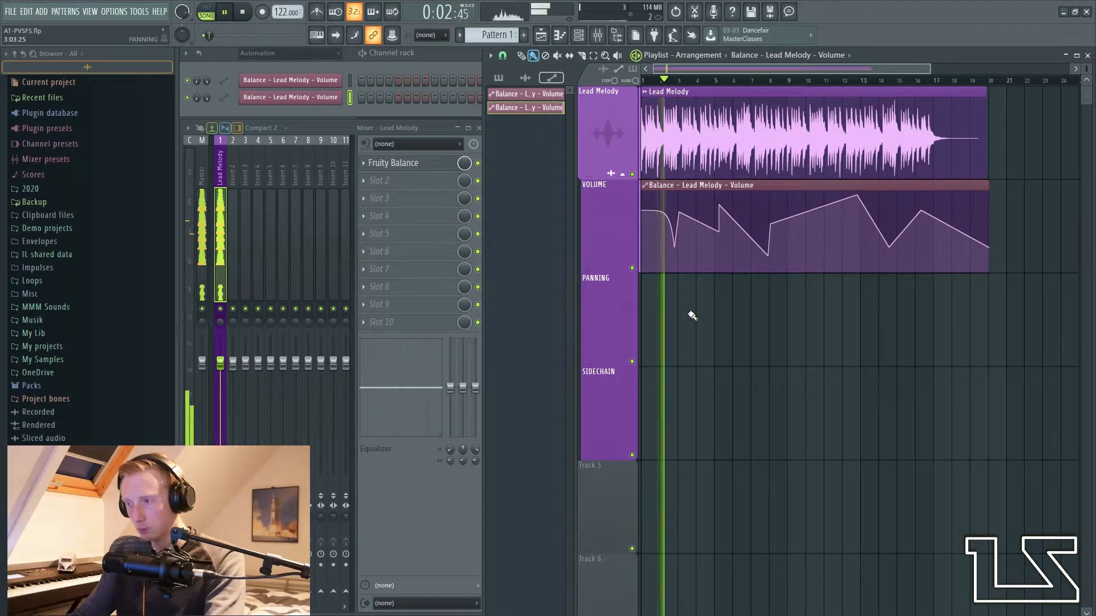
key("space")
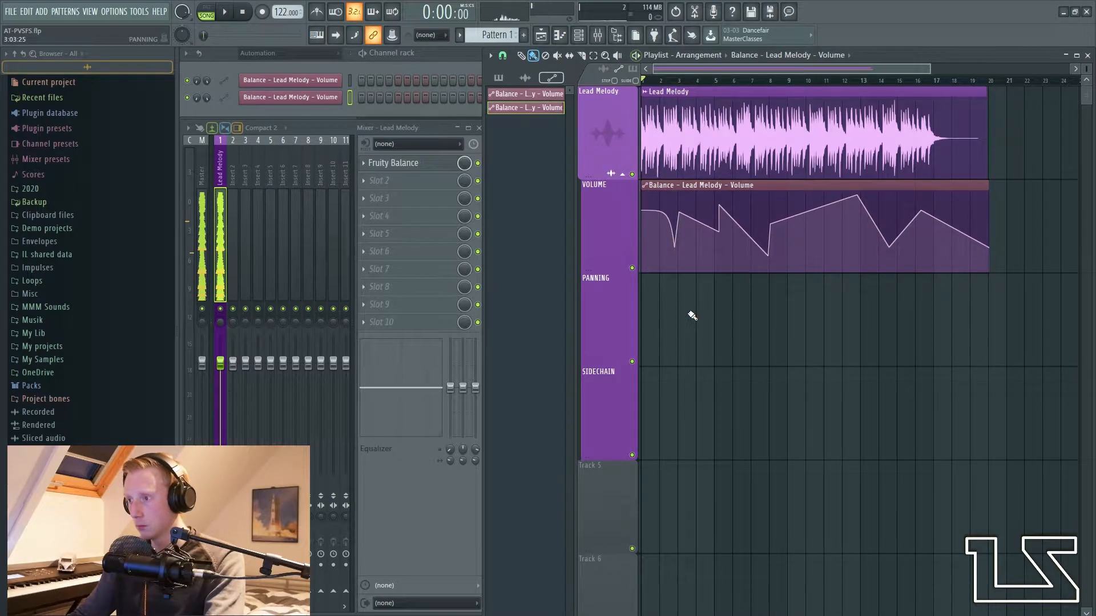
Step: Delete the added intermediate points from the Lead Melody volume automation clip
right_click(675, 248)
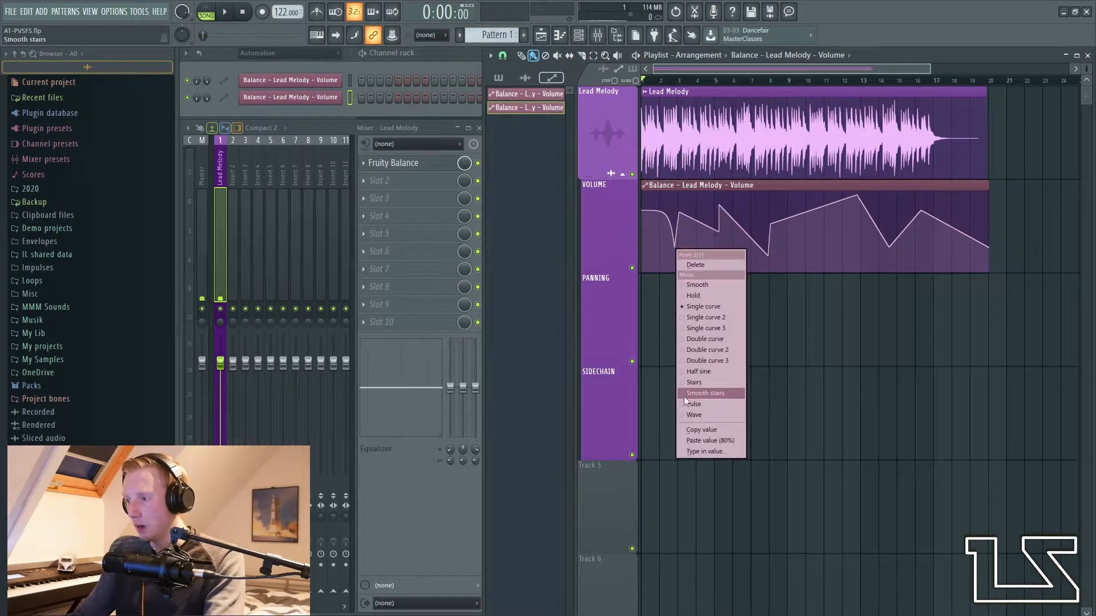
left_click(705, 266)
right_click(681, 214)
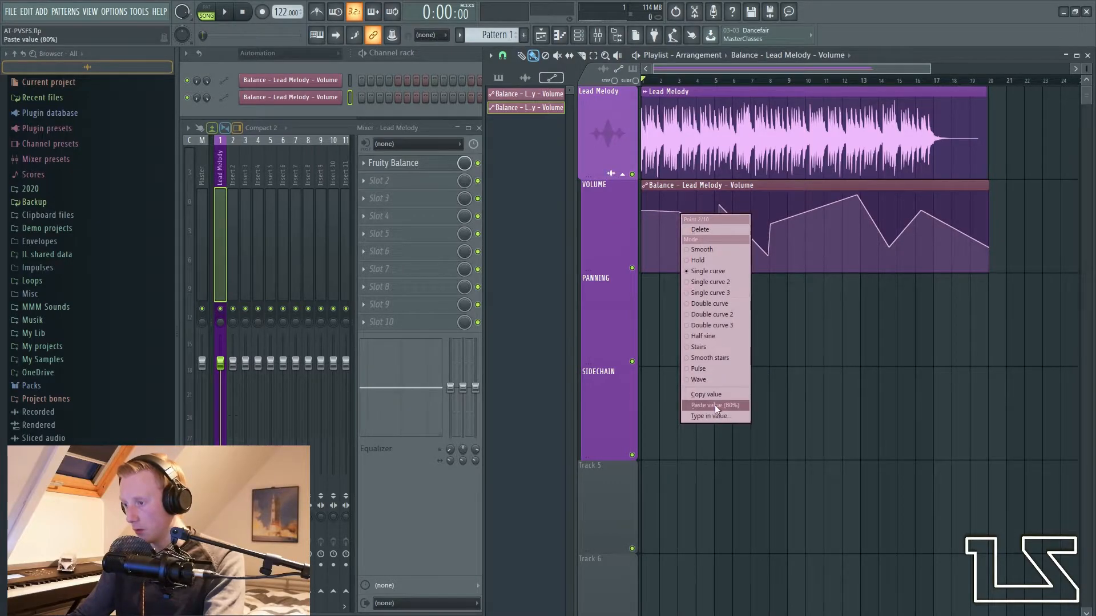
left_click(713, 229)
right_click(720, 232)
left_click(735, 249)
right_click(719, 205)
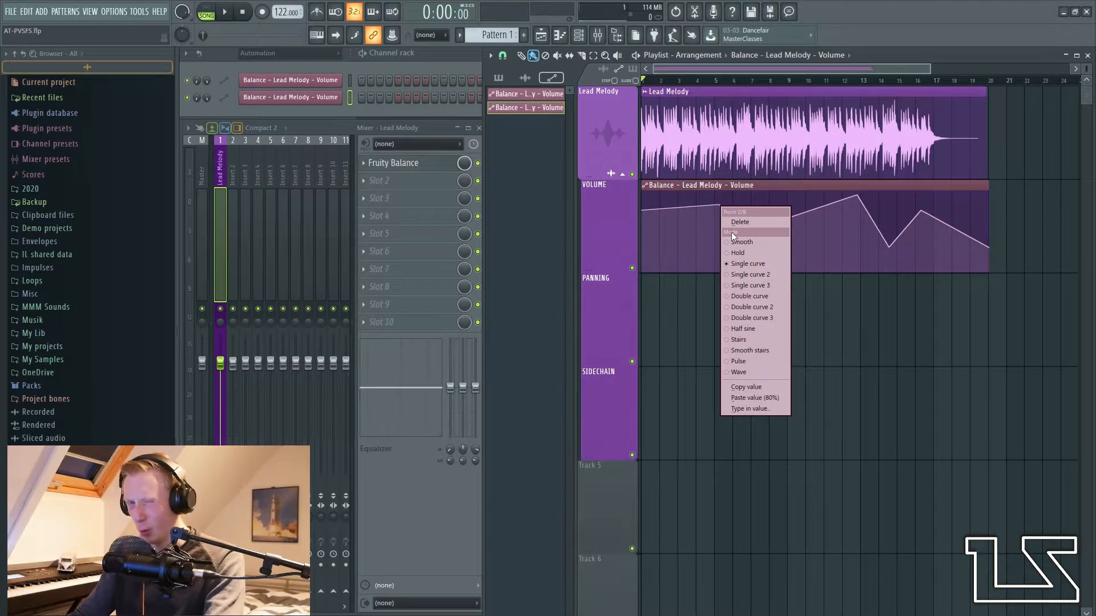
left_click(742, 222)
right_click(768, 258)
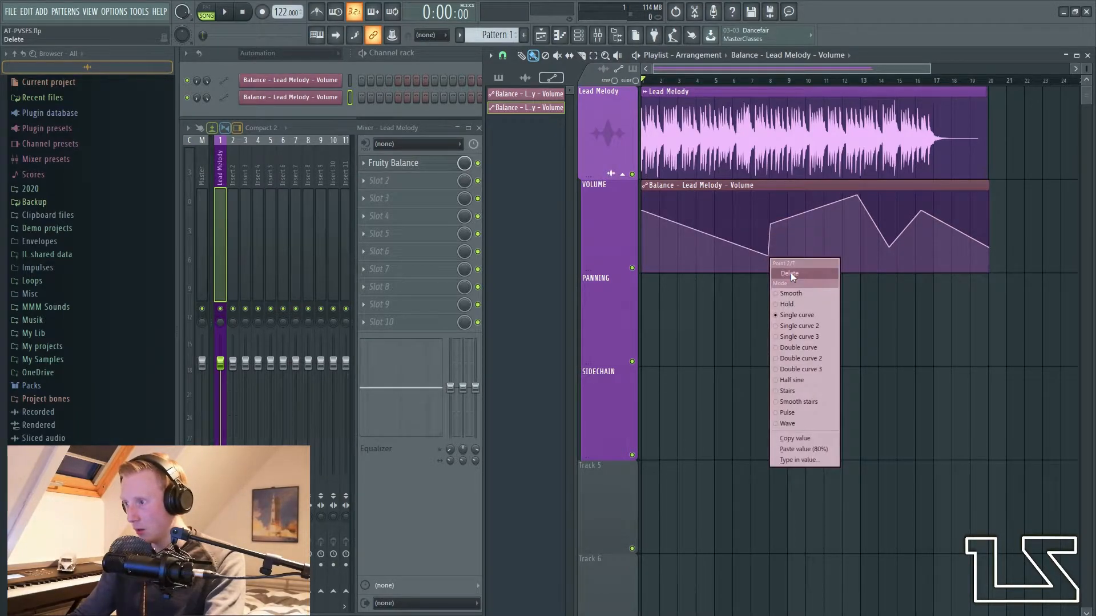
left_click(790, 273)
right_click(771, 226)
left_click(787, 242)
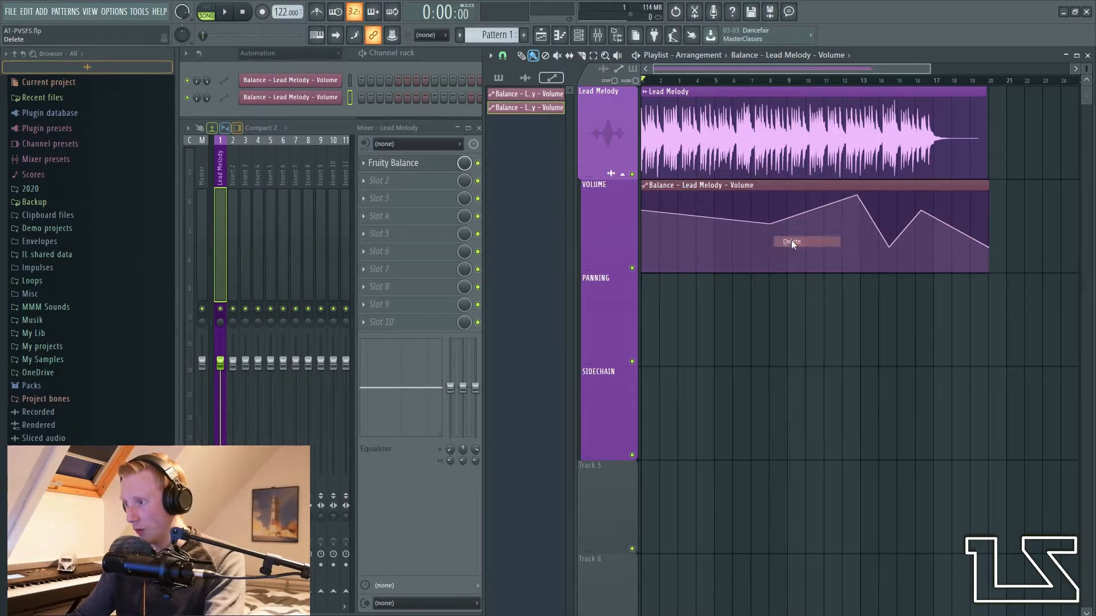
right_click(856, 196)
left_click(882, 213)
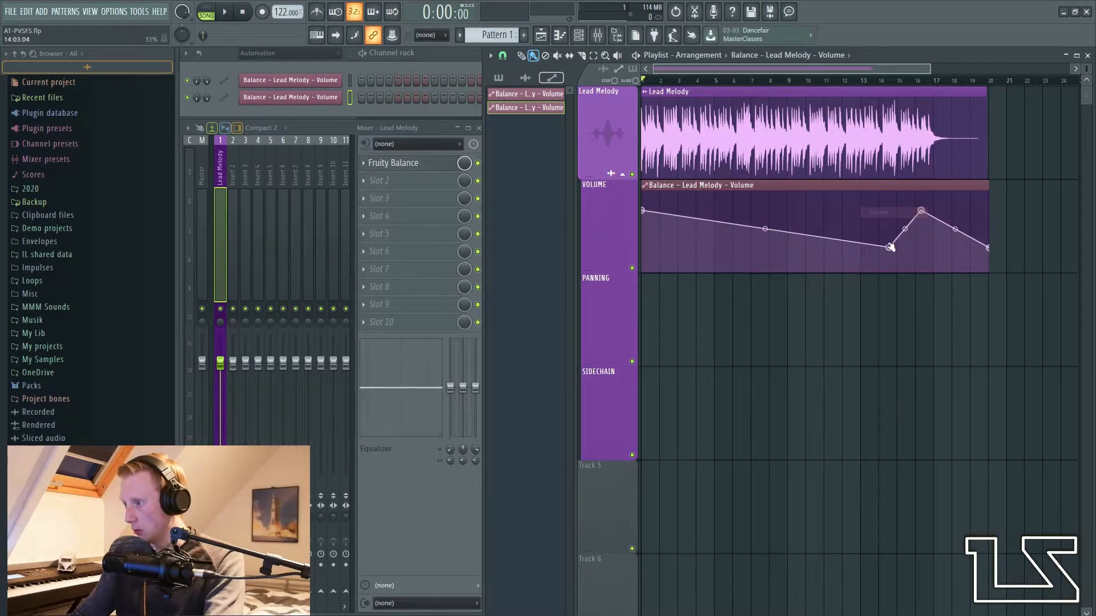
right_click(889, 248)
left_click(901, 263)
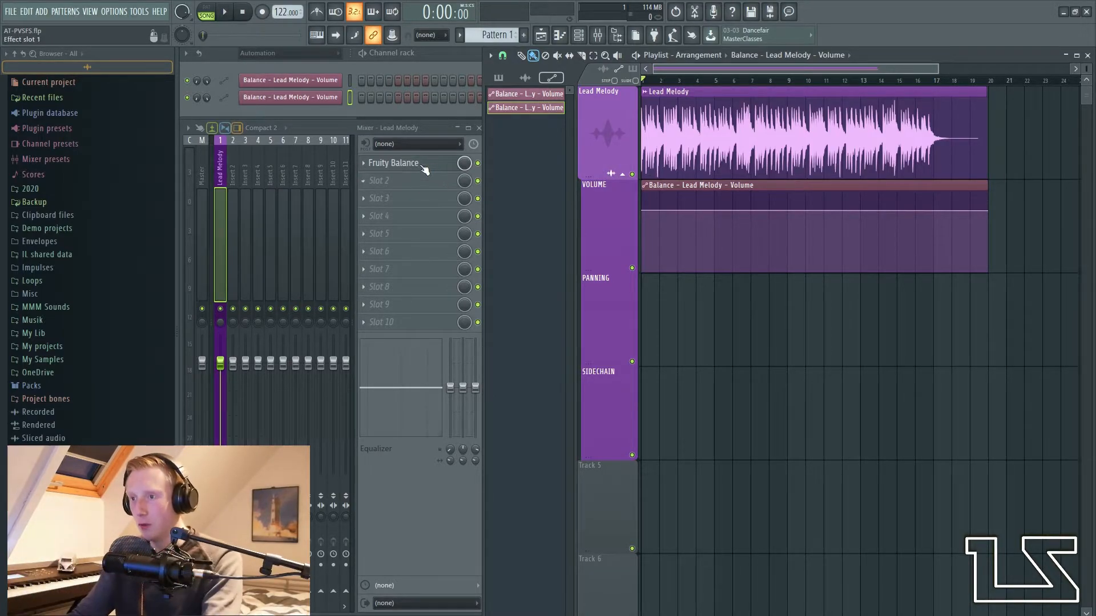
Step: Copy the Volume value from Fruity Balance on the Lead Melody track and close the plugin
left_click(394, 162)
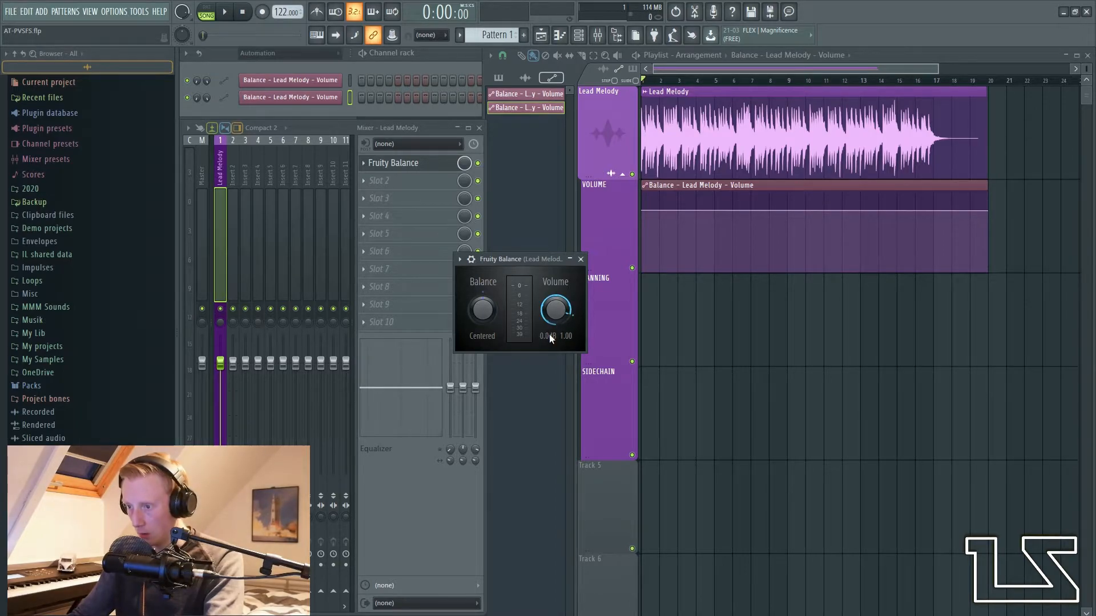
right_click(553, 310)
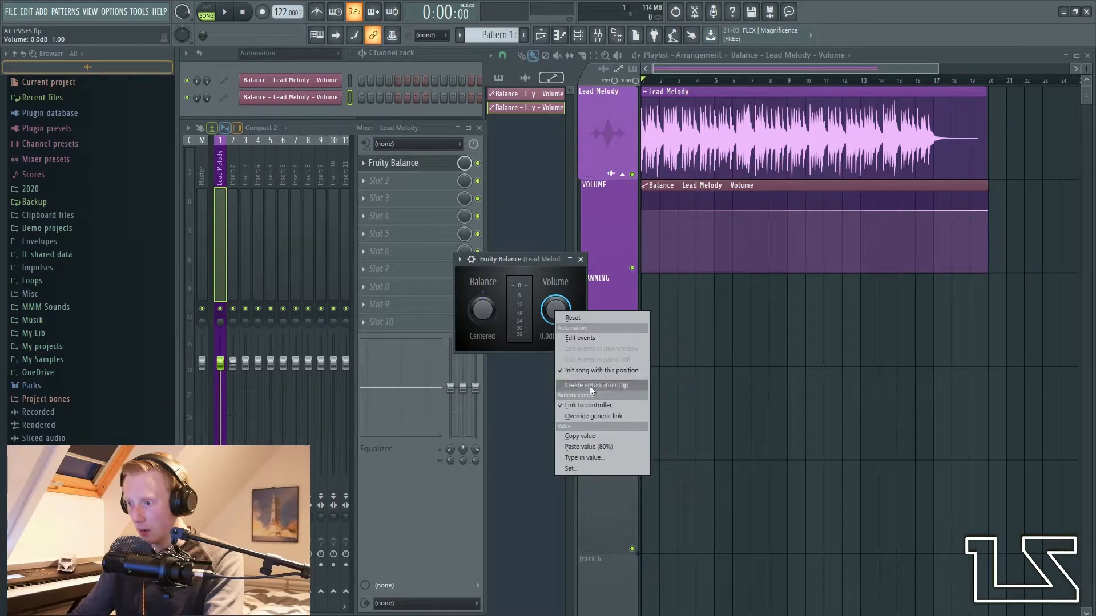
left_click(587, 436)
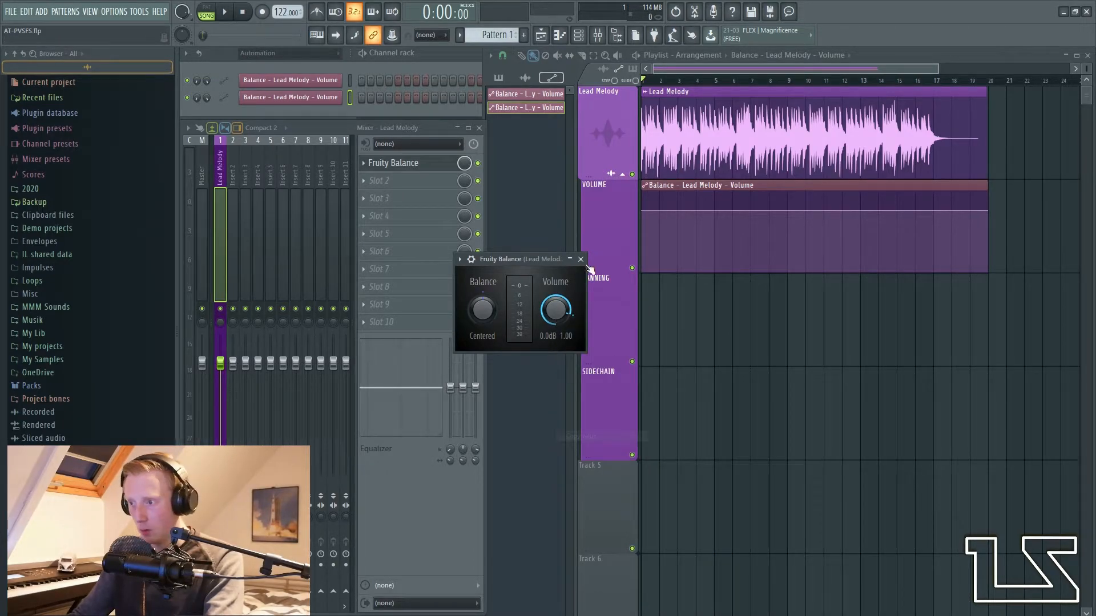
left_click(580, 259)
Step: Paste the copied 80% value into the first and last points of the volume automation clip
right_click(646, 210)
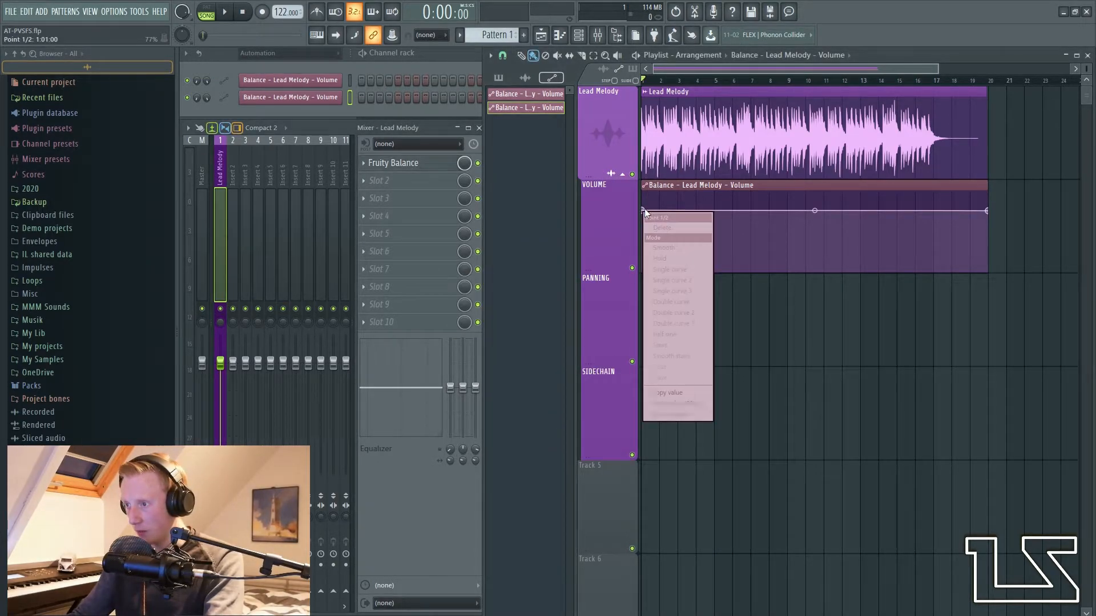
left_click(681, 404)
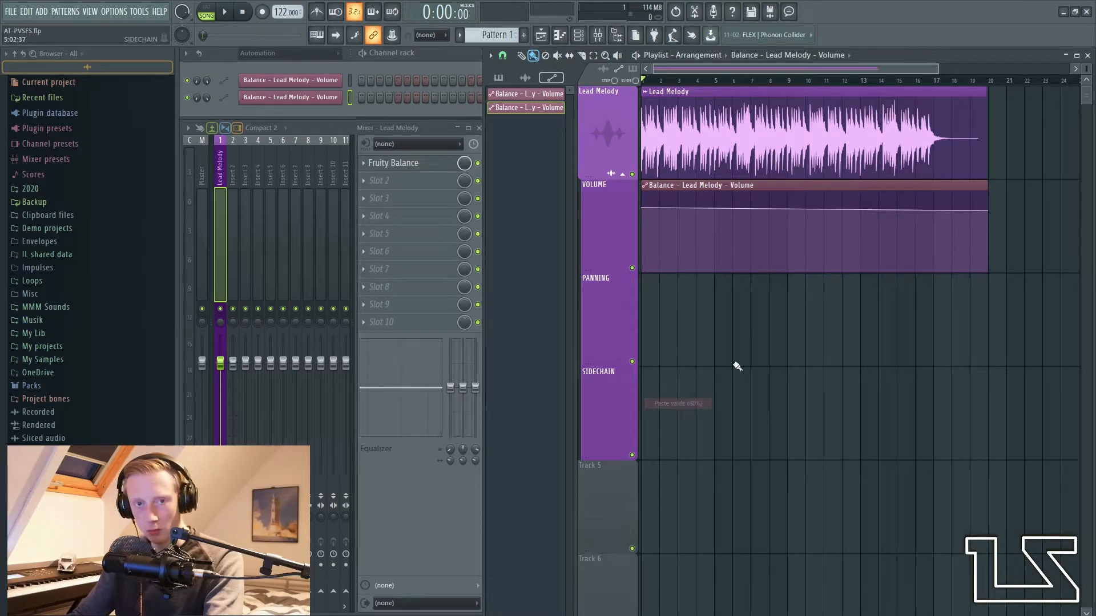
right_click(989, 211)
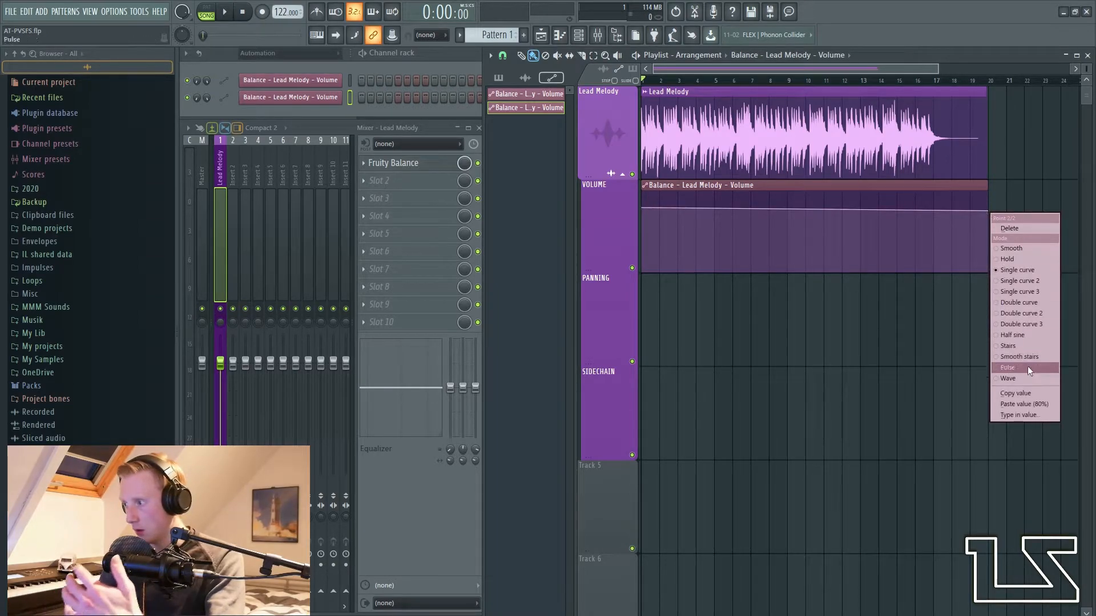
left_click(1026, 403)
mouse_move(220, 363)
left_mouse_down()
mouse_move(221, 397)
mouse_move(220, 362)
left_mouse_up()
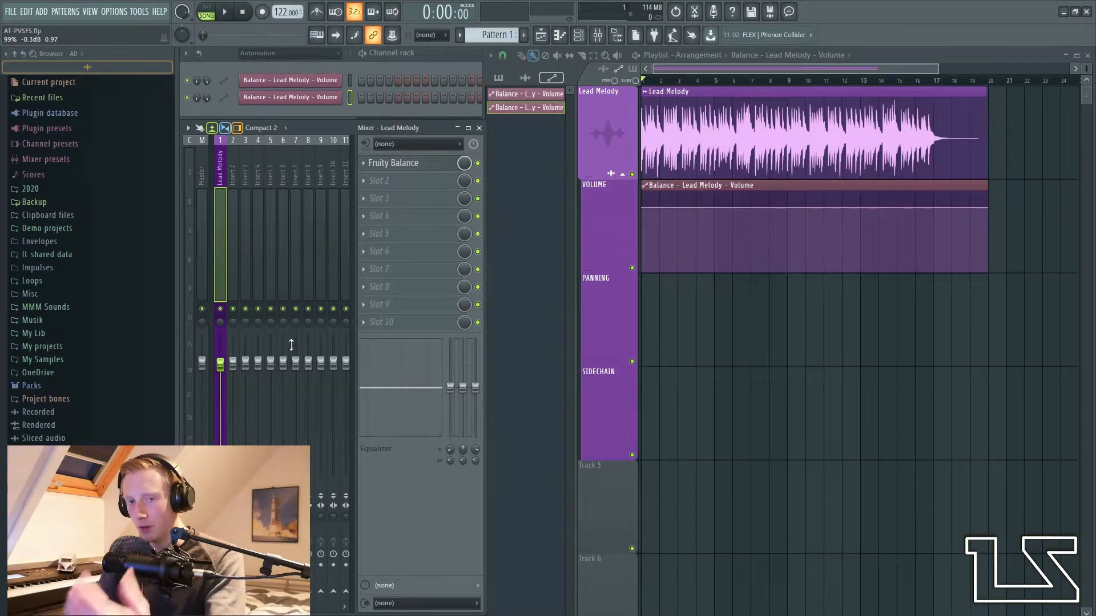
Step: Lower the volume clip's first point to 51%, move its last point to bar 17 and paste the copied 80% value there
left_click_drag(645, 207, 645, 232)
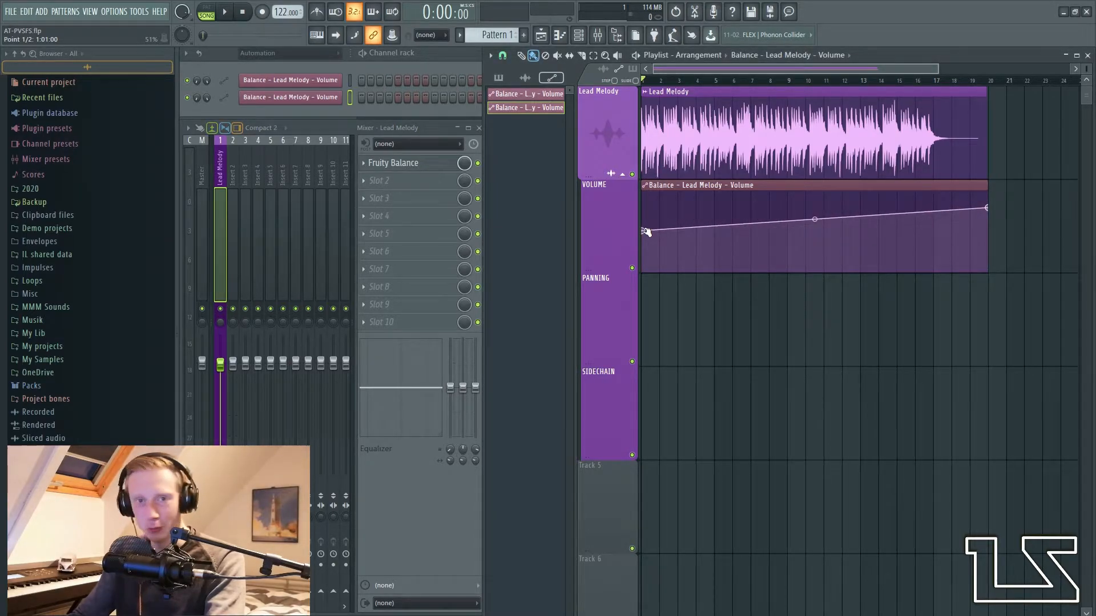
left_click_drag(990, 210, 940, 210)
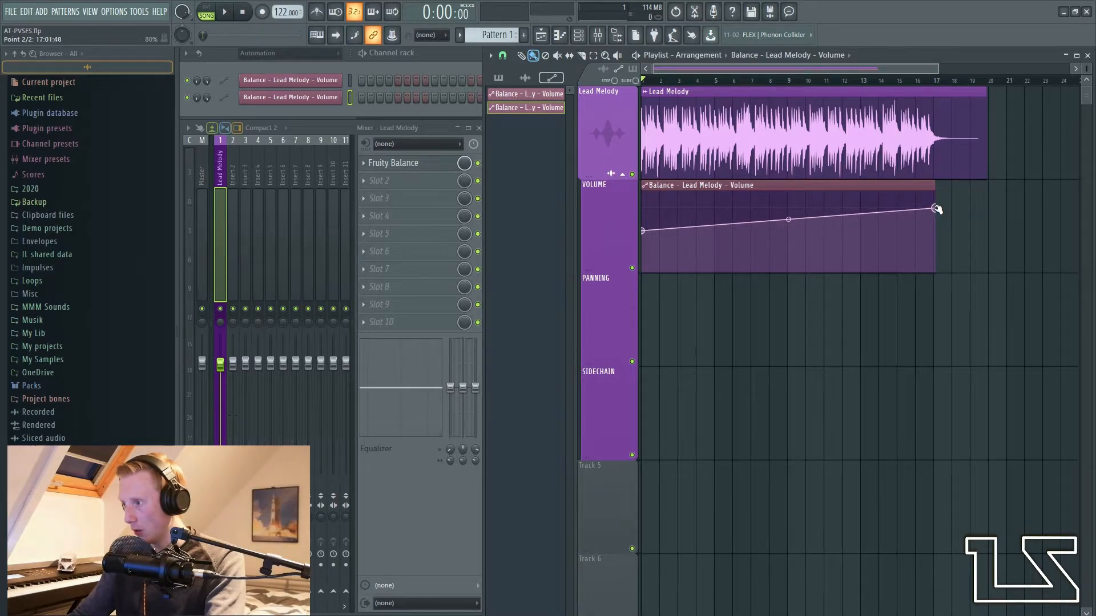
right_click(934, 209)
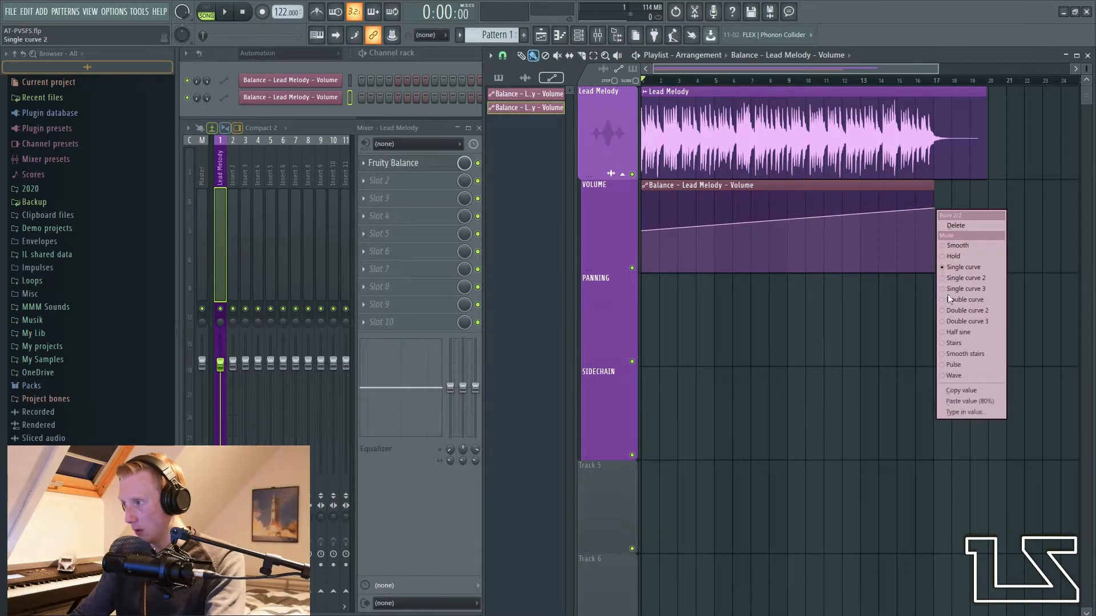
left_click(960, 402)
Step: Nudge the volume clip's last point so it lines up with bar 17 and copy the point's value
scroll(941, 207, "up", 5)
scroll(894, 208, "up", 2)
left_click_drag(945, 208, 923, 208)
scroll(929, 245, "down", 4)
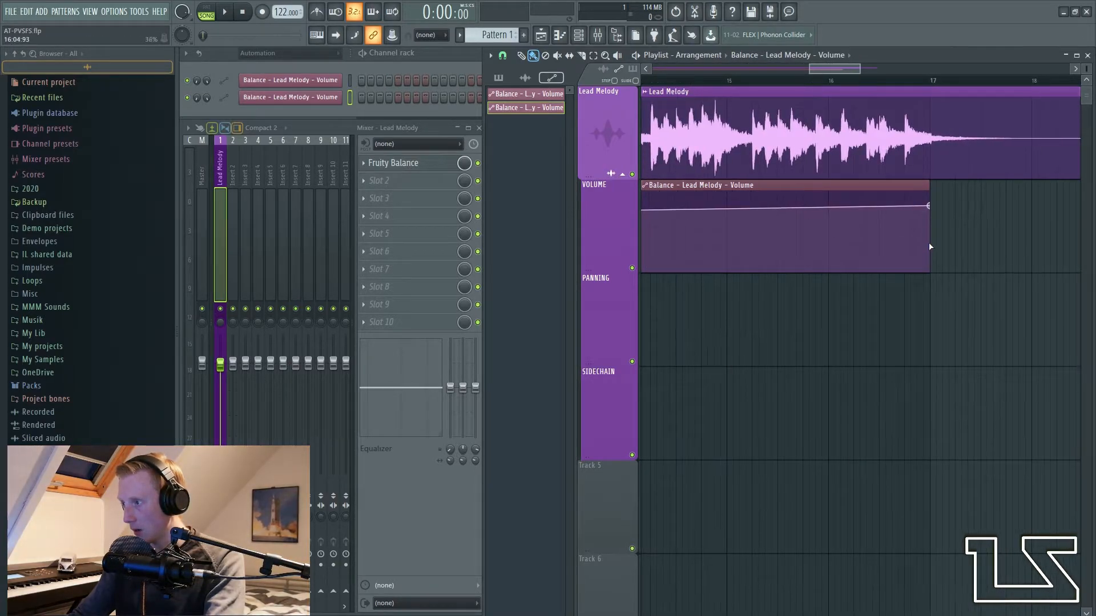
scroll(930, 247, "down", 4)
right_click(929, 207)
left_click(977, 393)
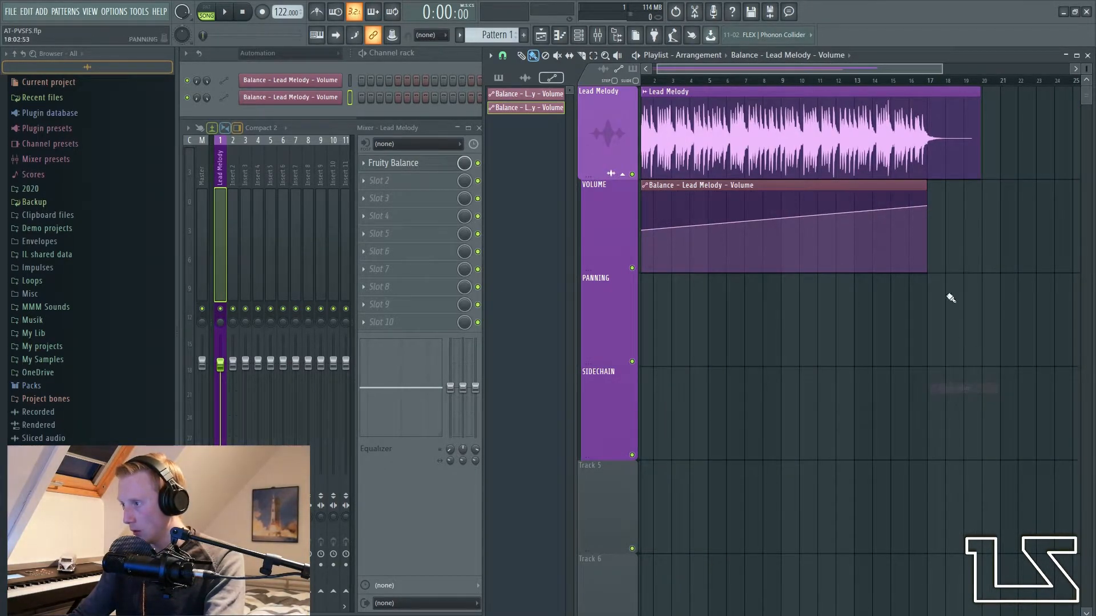
Step: Set the volume point at bar 17 and the final point at the melody clip's end to 80%
right_click(927, 206)
left_click(963, 409)
type("80")
key("Return")
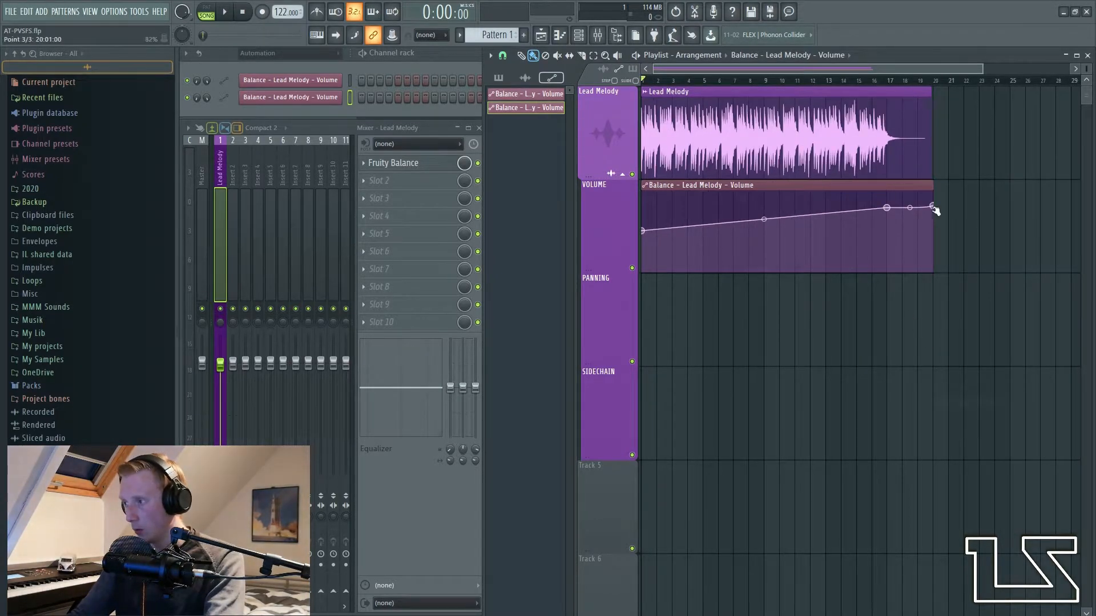
right_click(933, 207)
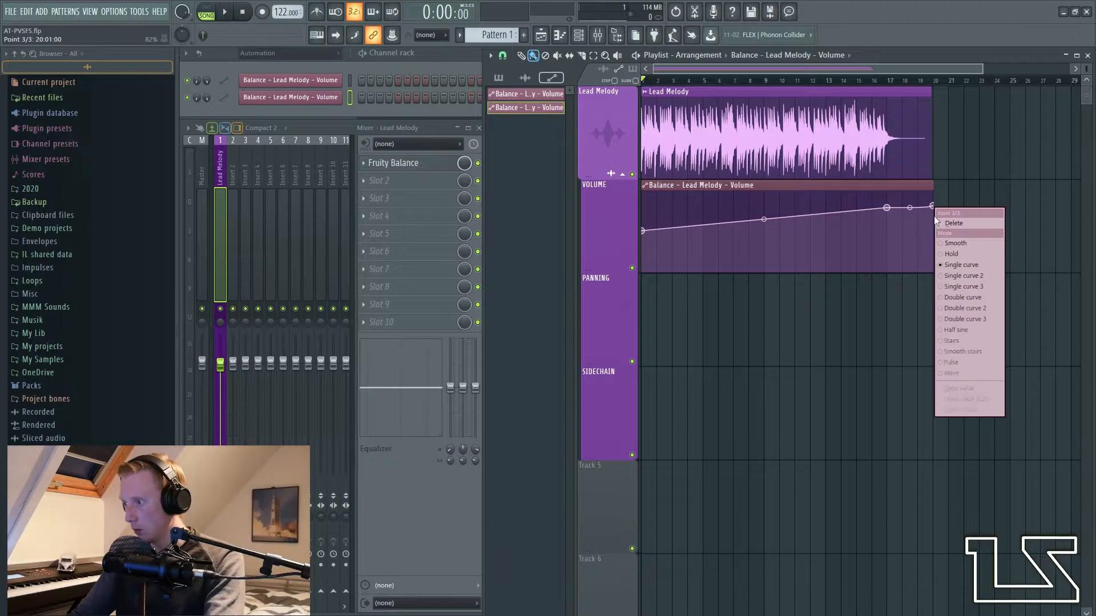
left_click(966, 409)
type("80")
key("Return")
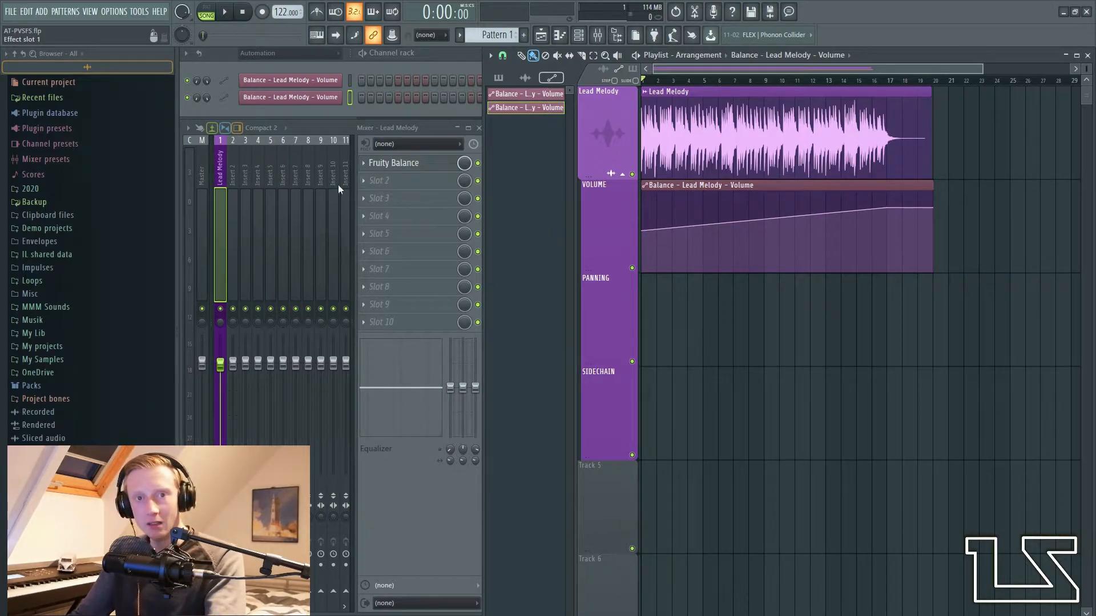
Step: Try panning the Lead Melody mixer track while playing the song, and reset its panning
left_click_drag(224, 323, 223, 330)
key("space")
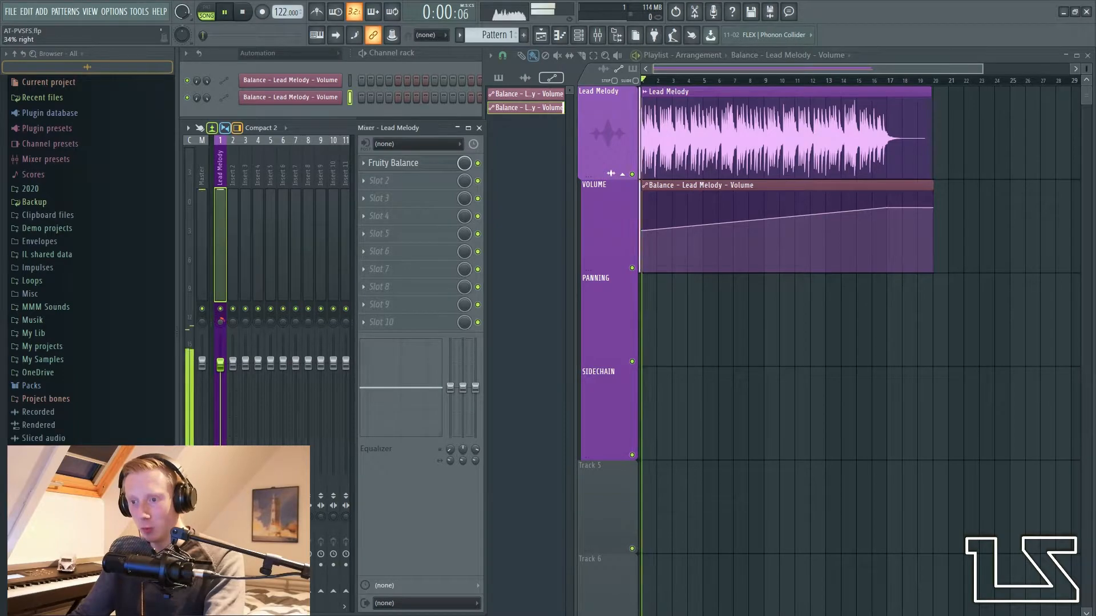
right_click(221, 323)
left_click(240, 331)
key("space")
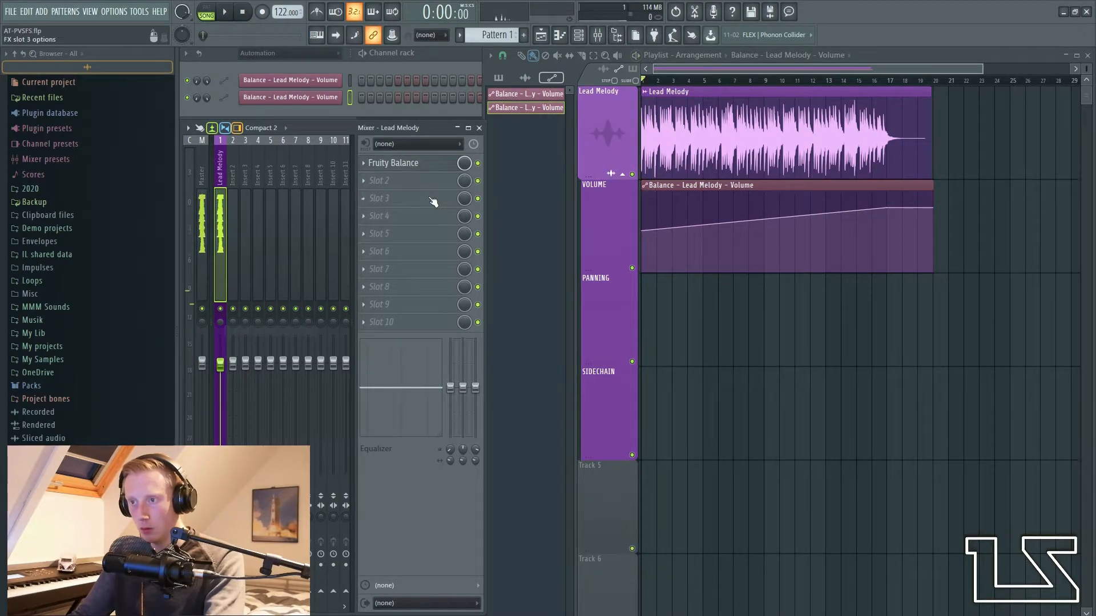
Step: Create an automation clip for the Balance control of Fruity Balance on the Lead Melody track and close the plugin
left_click(399, 164)
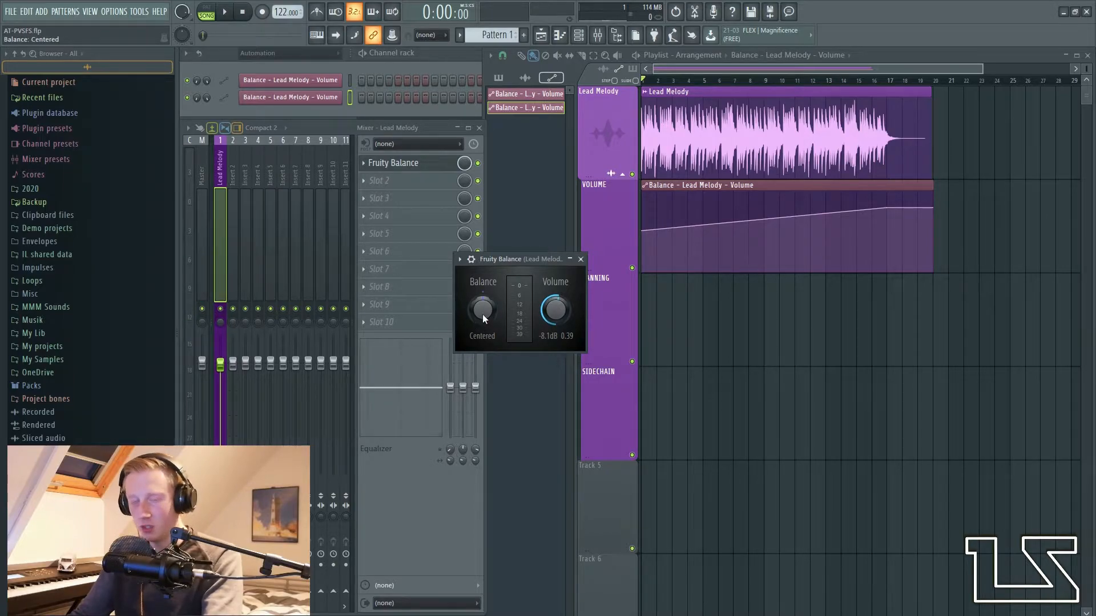
key("space")
mouse_move(481, 314)
left_mouse_down()
mouse_move(482, 340)
mouse_move(482, 320)
left_mouse_up()
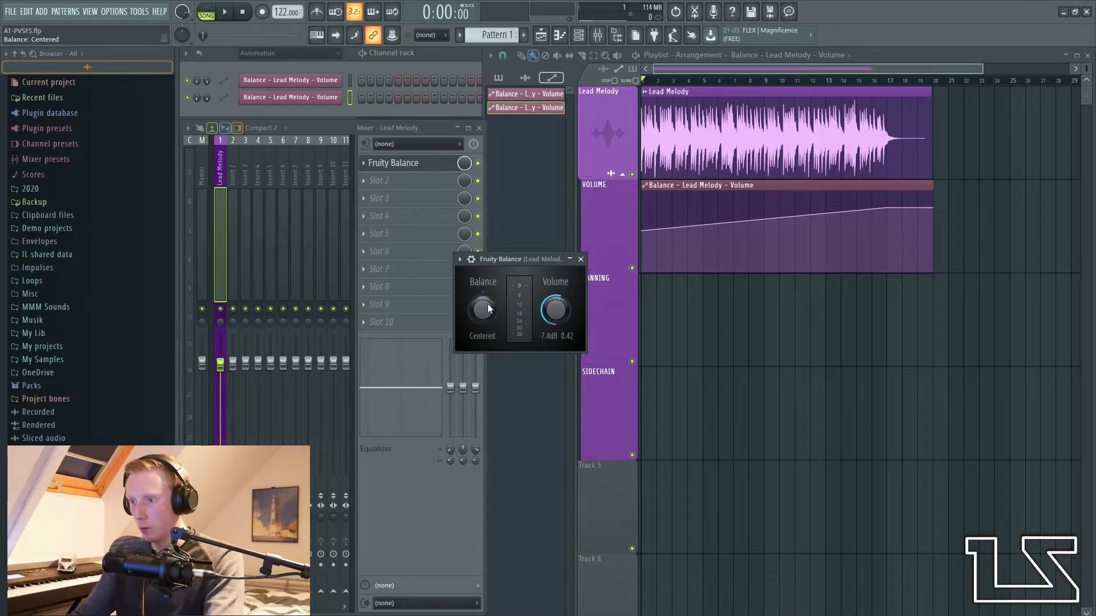
right_click(488, 308)
left_click(547, 385)
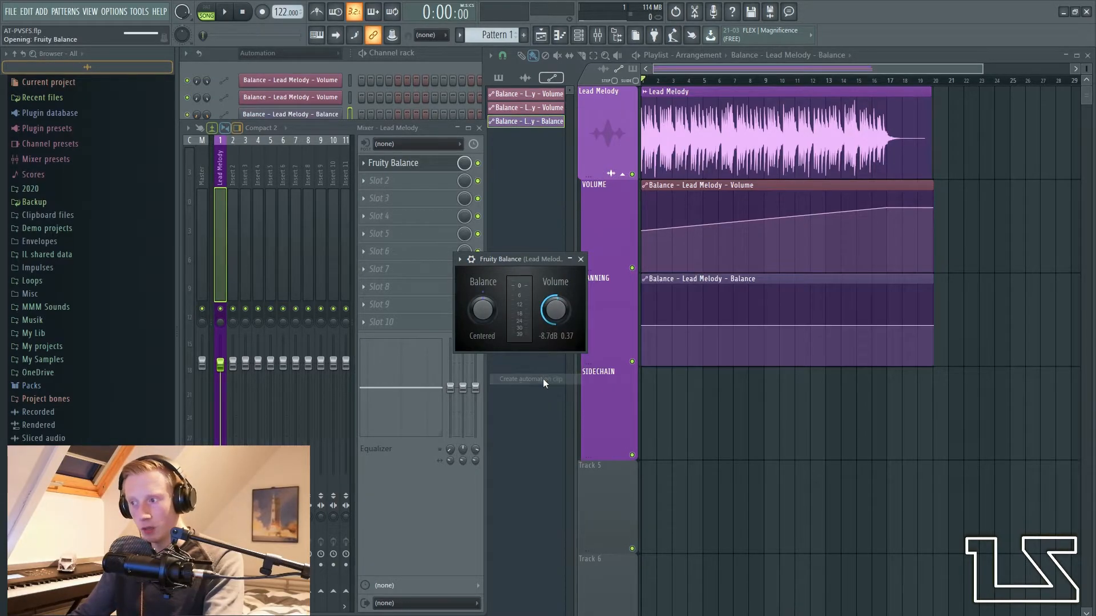
left_click(581, 260)
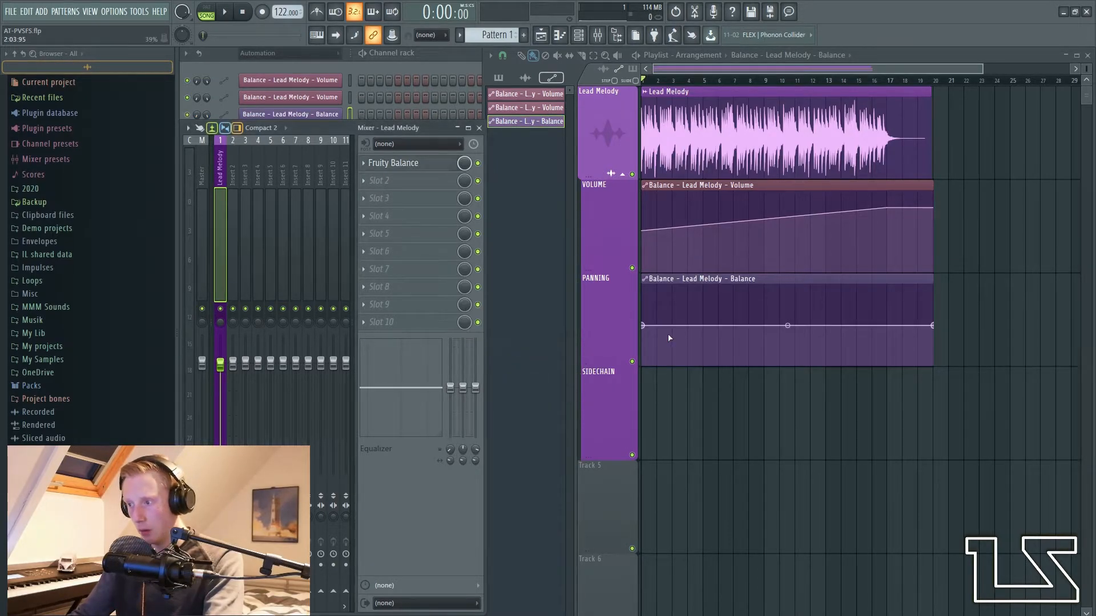
Step: Set the last point of the Balance automation clip to 0.6 and its first point to 0.4
right_click(935, 327)
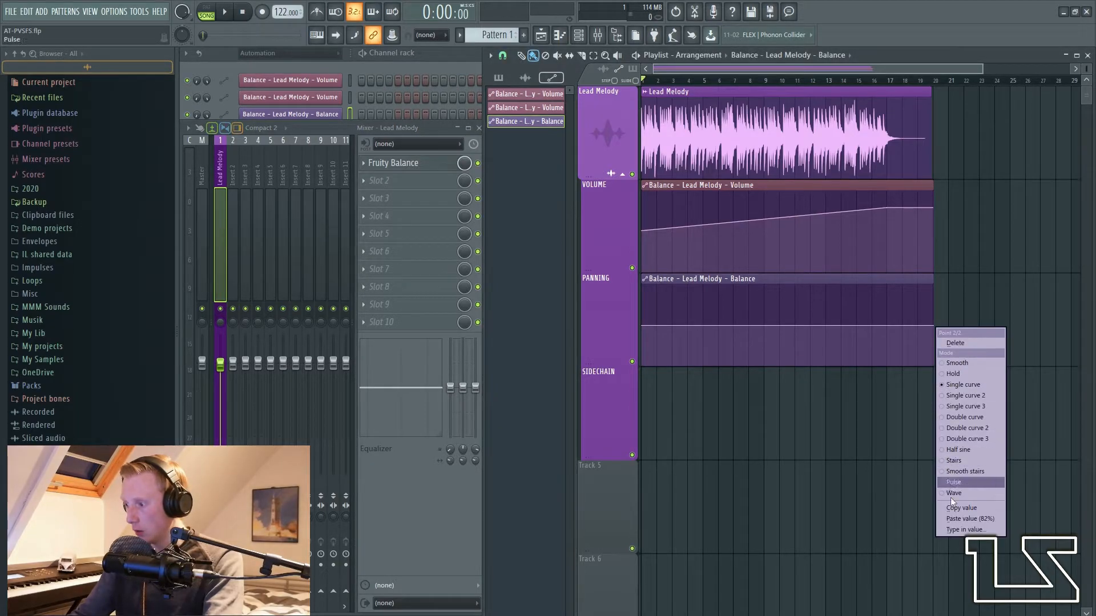
left_click(958, 531)
type(".6")
key("Return")
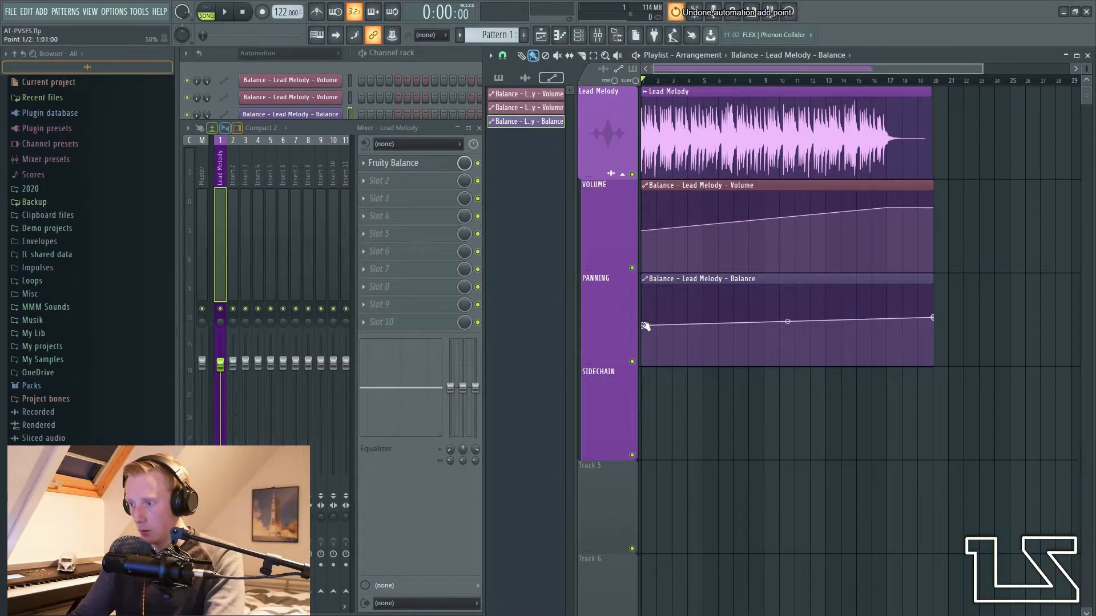
right_click(646, 326)
left_click(682, 527)
type("0.4")
key("Return")
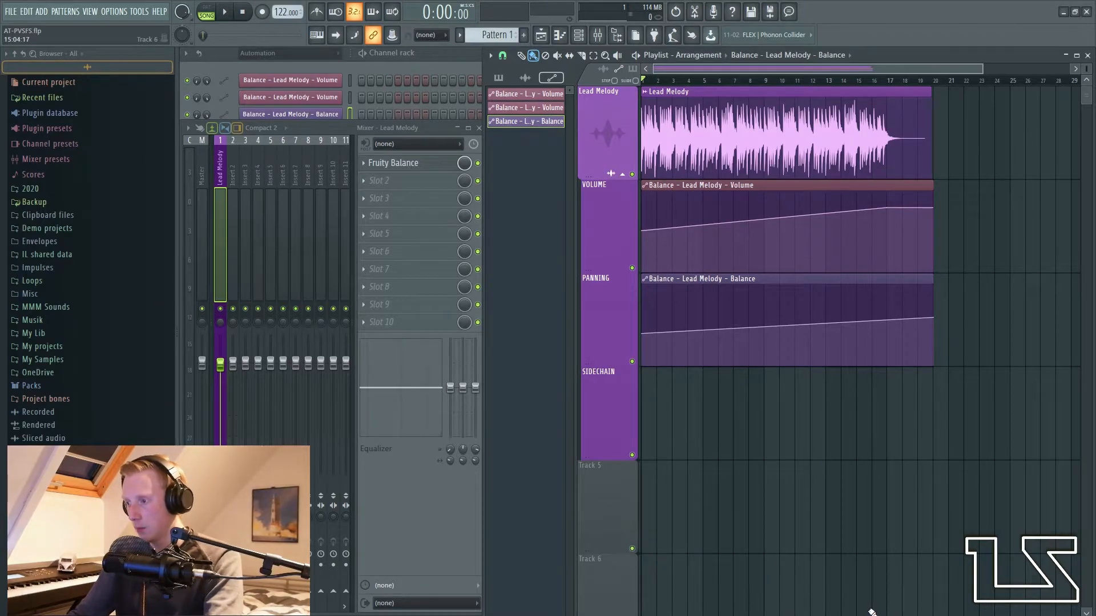
Step: Change the Balance clip's last point to Wave mode, adjust the curve's tension and audition the opening bars
right_click(934, 317)
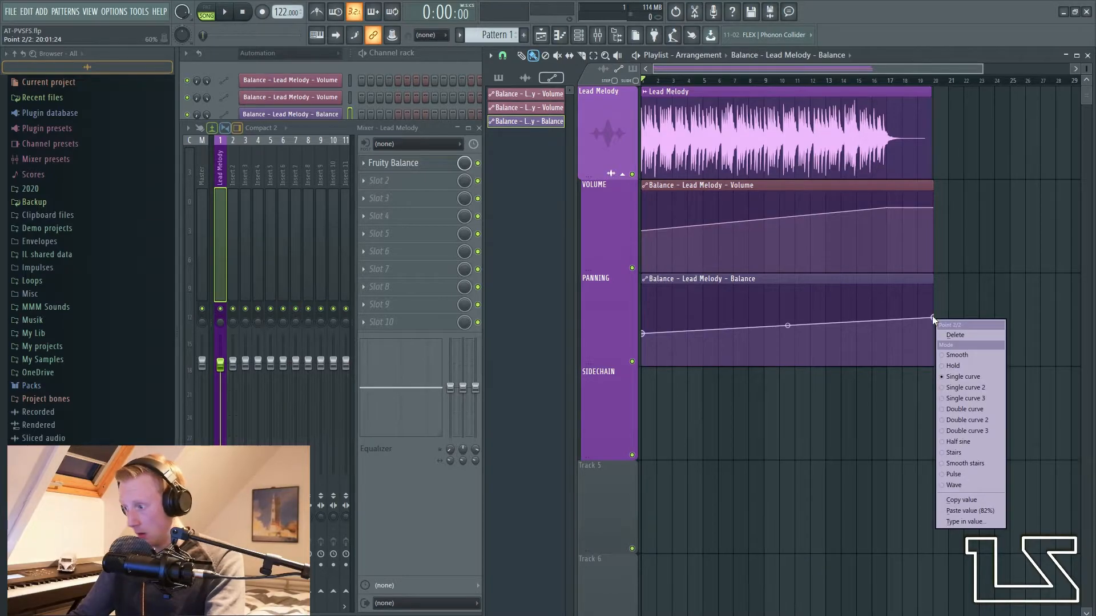
left_click(968, 485)
mouse_move(788, 326)
left_mouse_down()
mouse_move(787, 297)
mouse_move(787, 308)
left_mouse_up()
key("space")
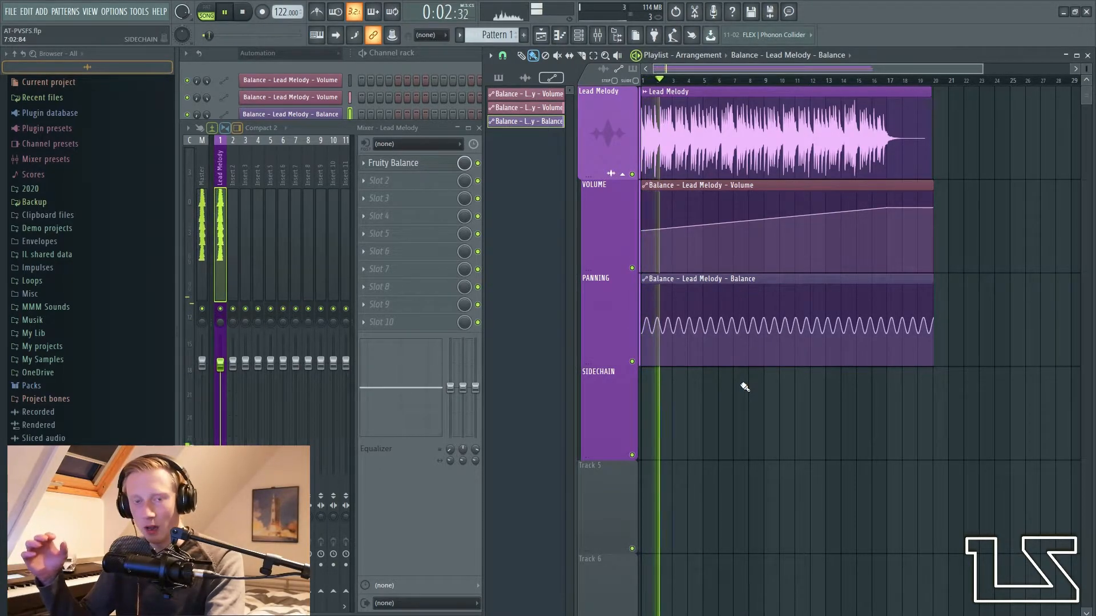
key("space")
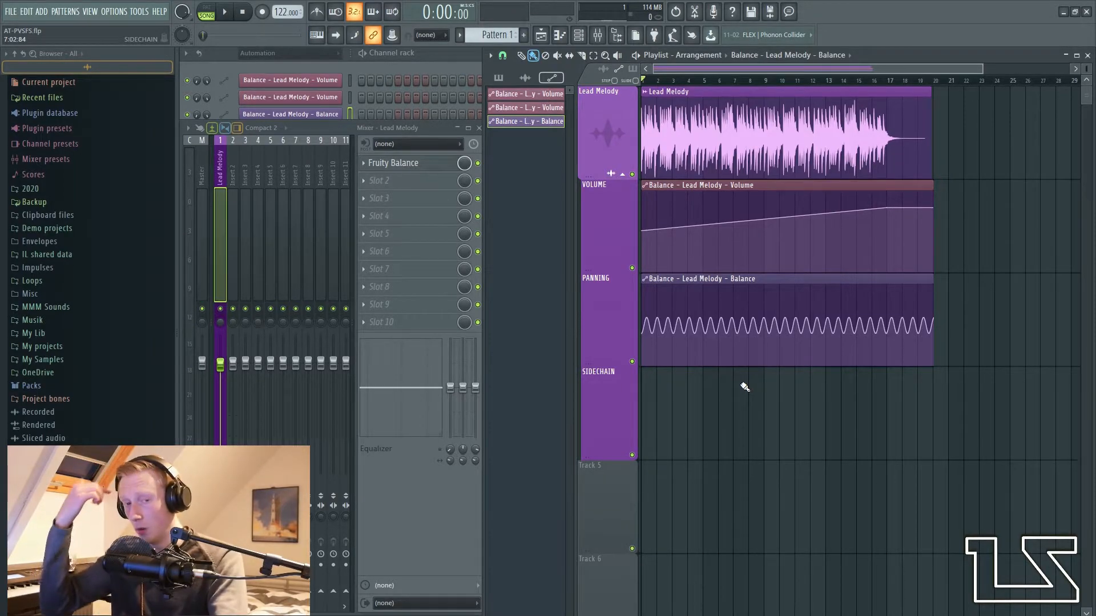
key("space")
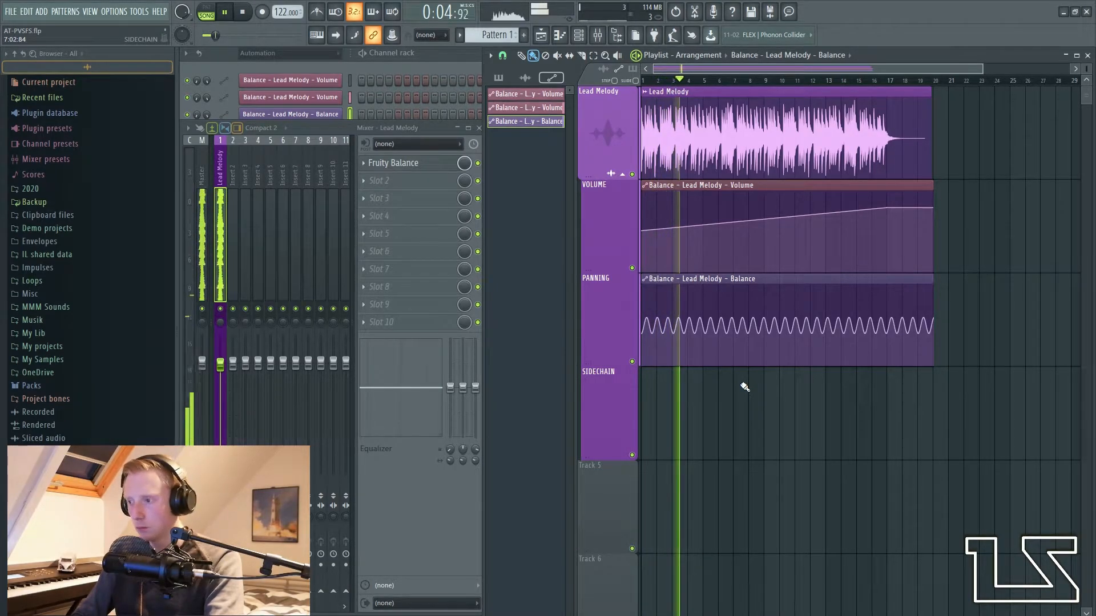
key("space")
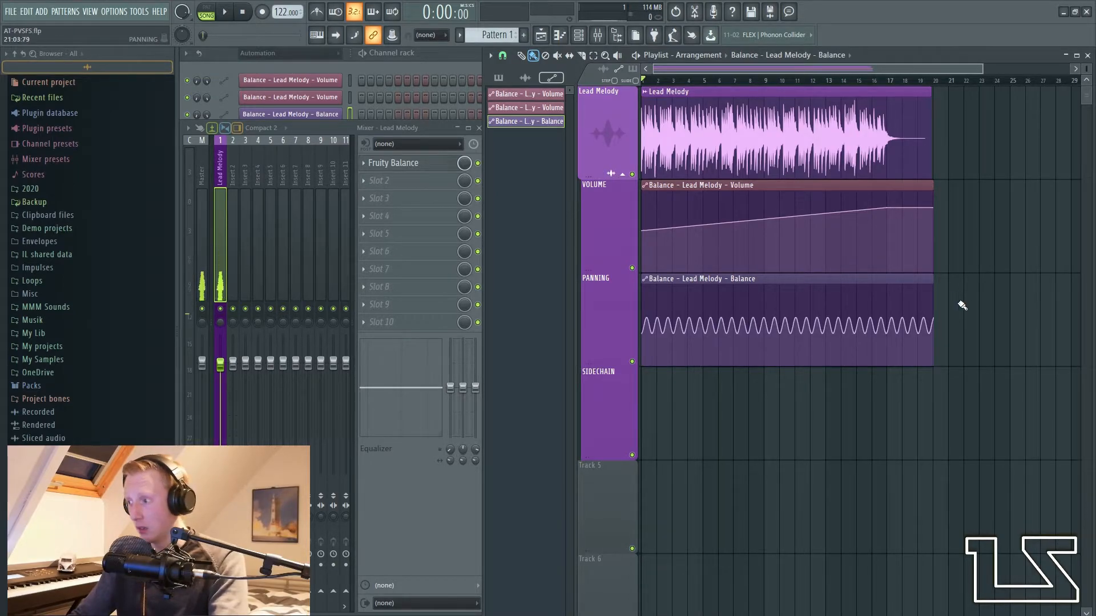
Step: Narrow the panning wave by entering values closer to centre for the Balance clip's last and first points
right_click(940, 325)
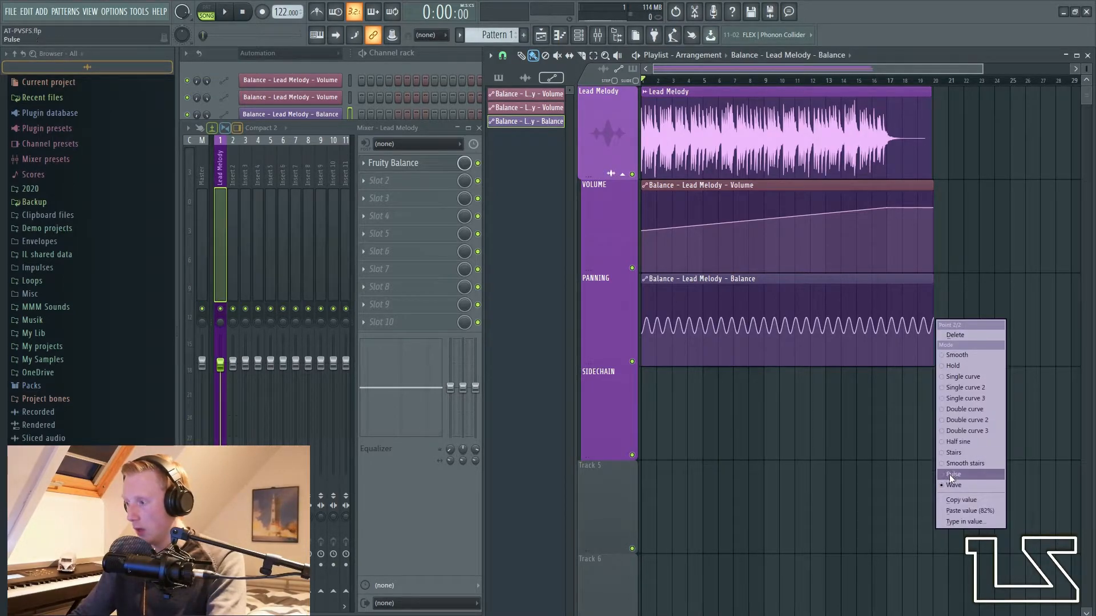
left_click(954, 517)
type("05")
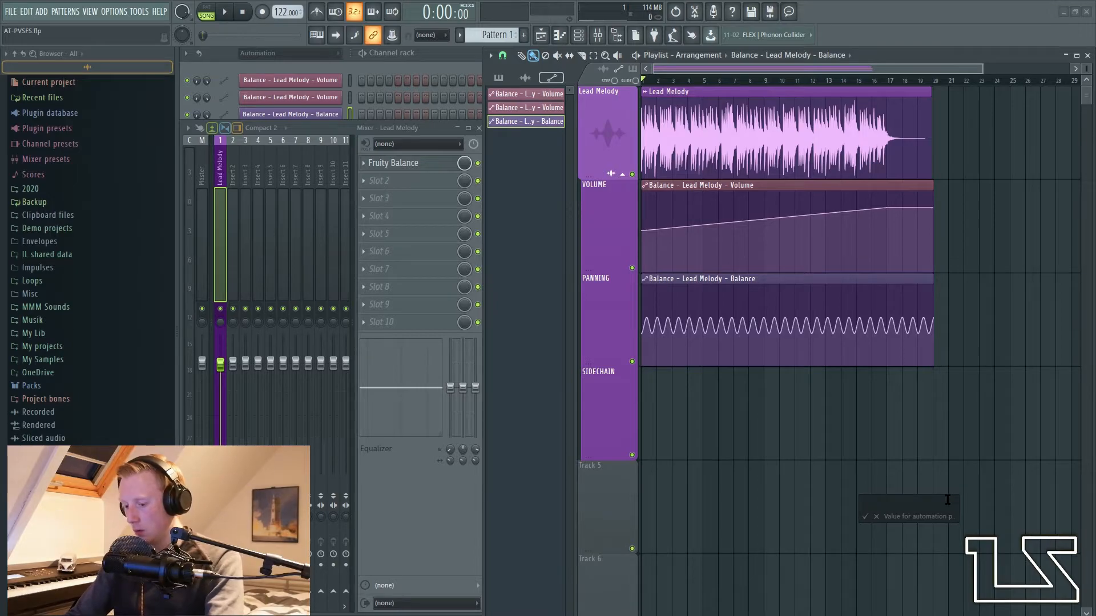
key("Return")
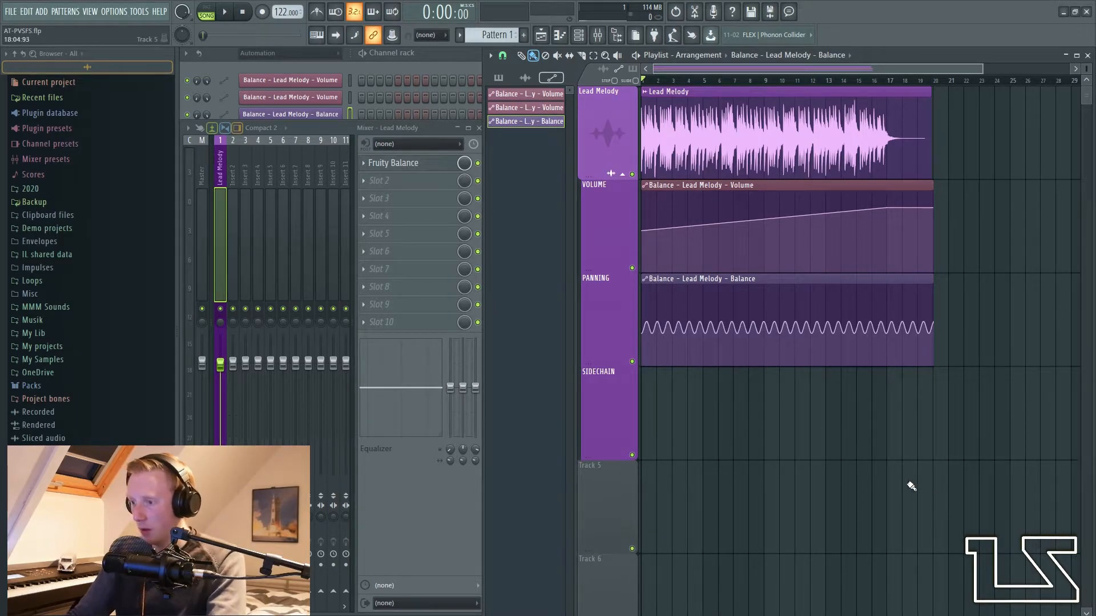
right_click(647, 334)
left_click(685, 528)
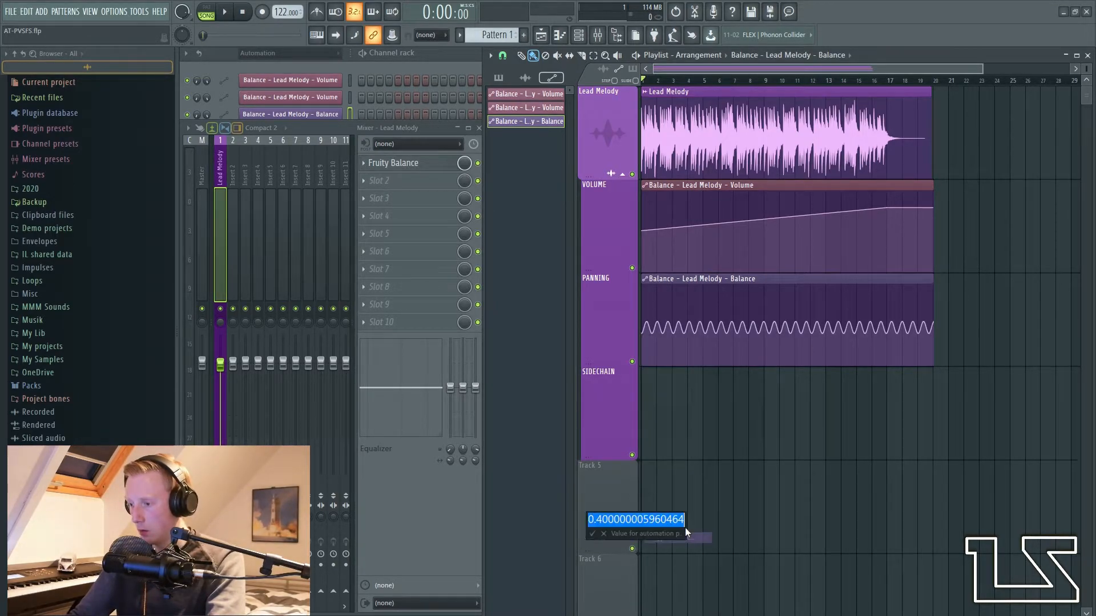
type(".6")
key("Return")
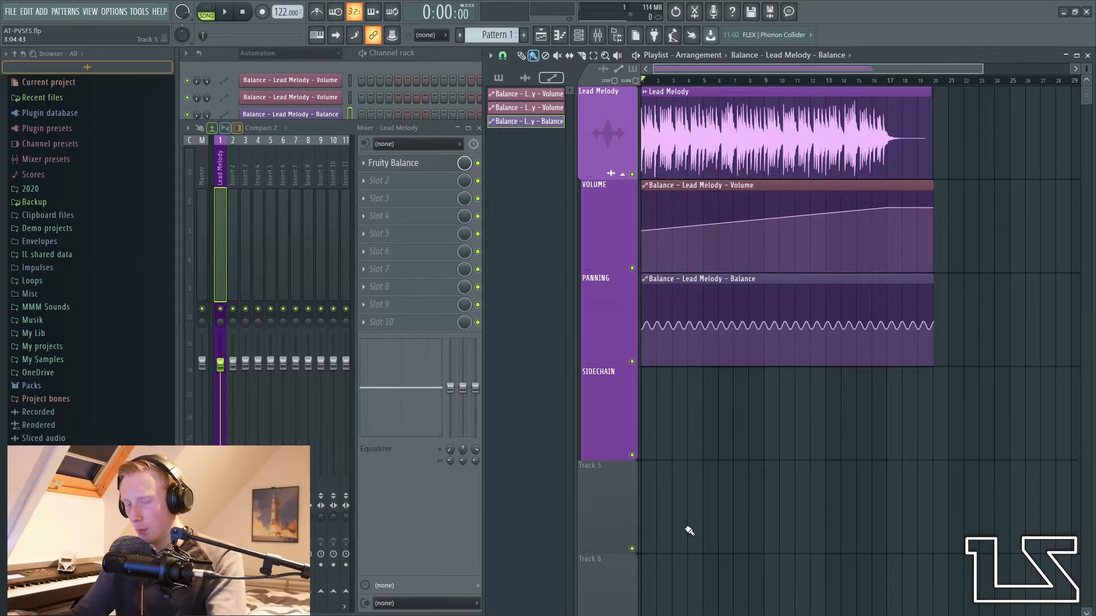
Step: Slow the panning wave to cycles about four bars long and play the opening bars
left_click_drag(790, 325, 781, 390)
key("space")
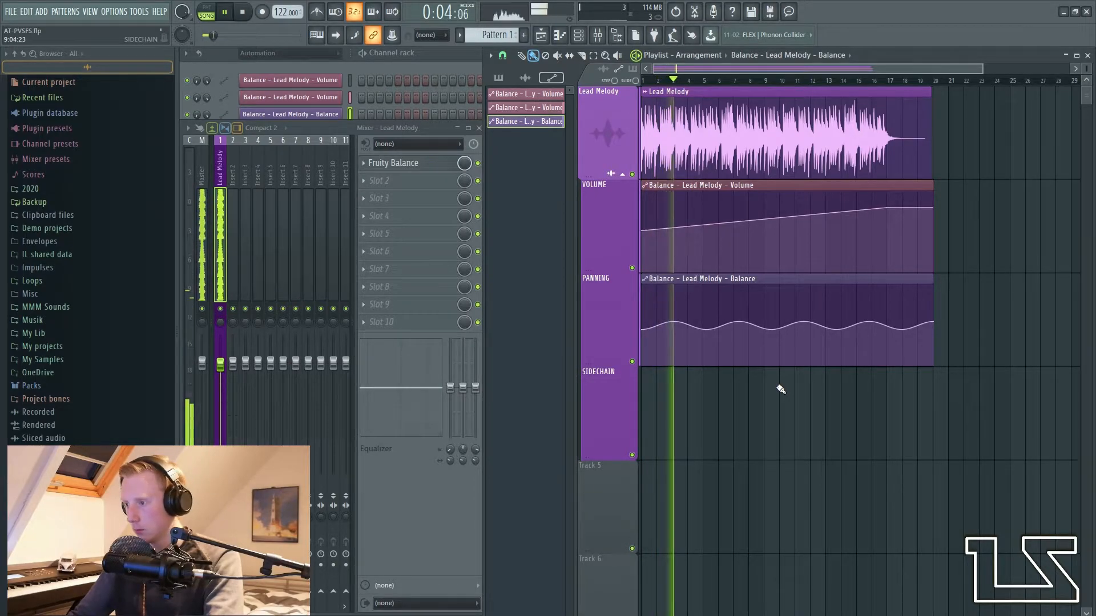
key("space")
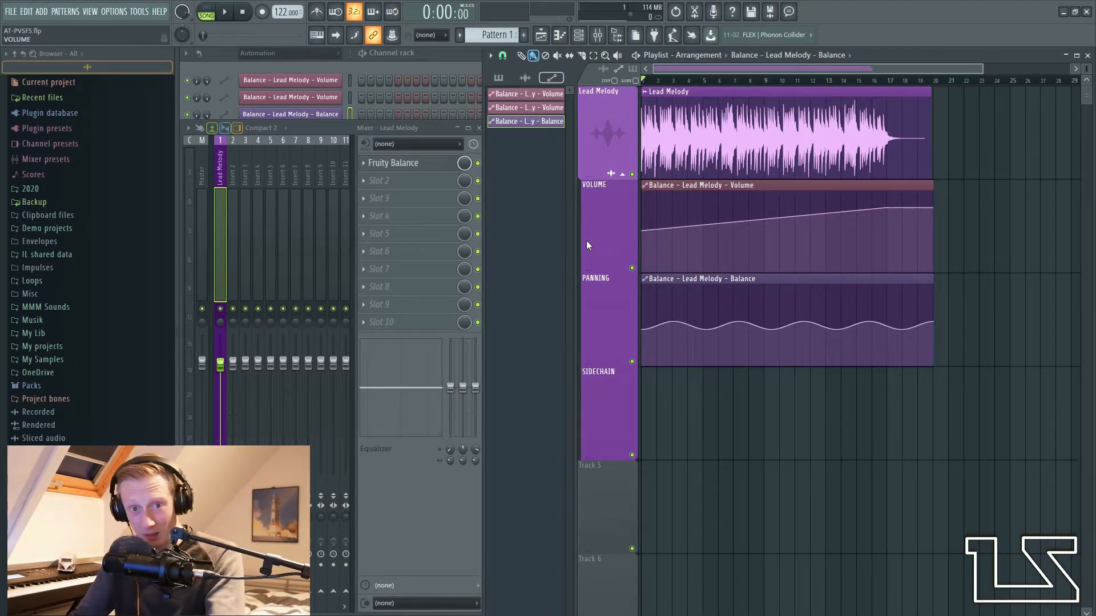
Step: Add a second Fruity Balance in slot 2 of the Lead Melody track and create an automation clip for its Volume
left_click(399, 163)
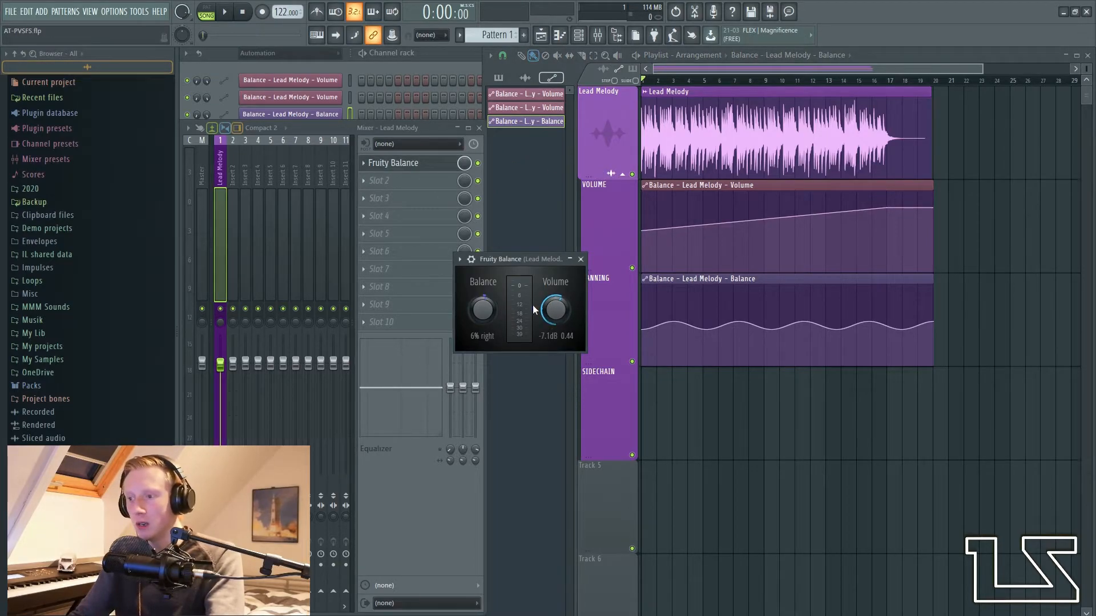
left_click(581, 260)
left_click(413, 182)
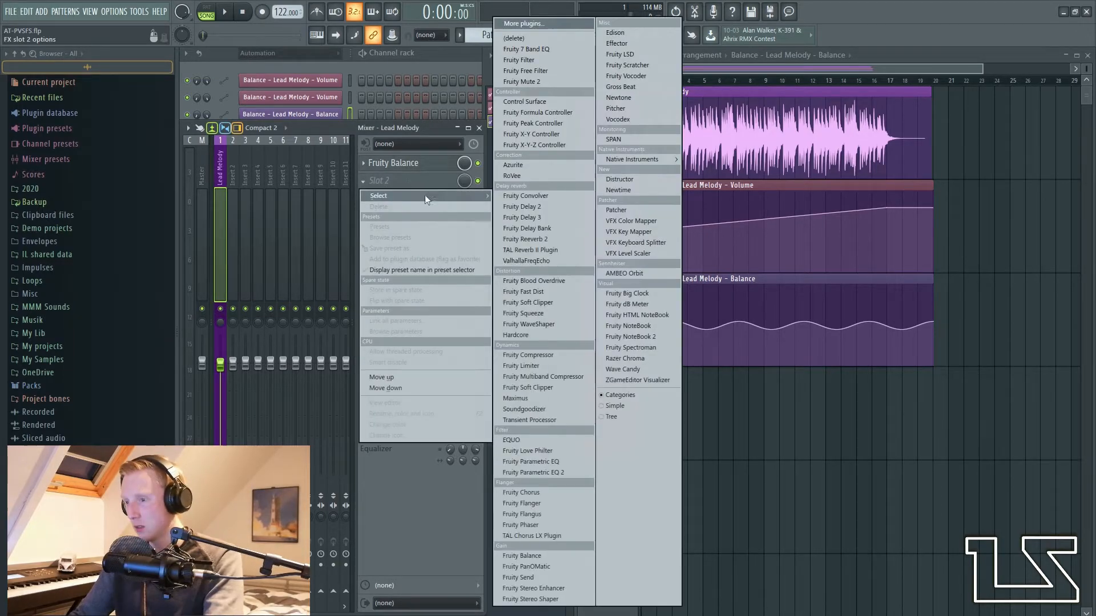
left_click(546, 558)
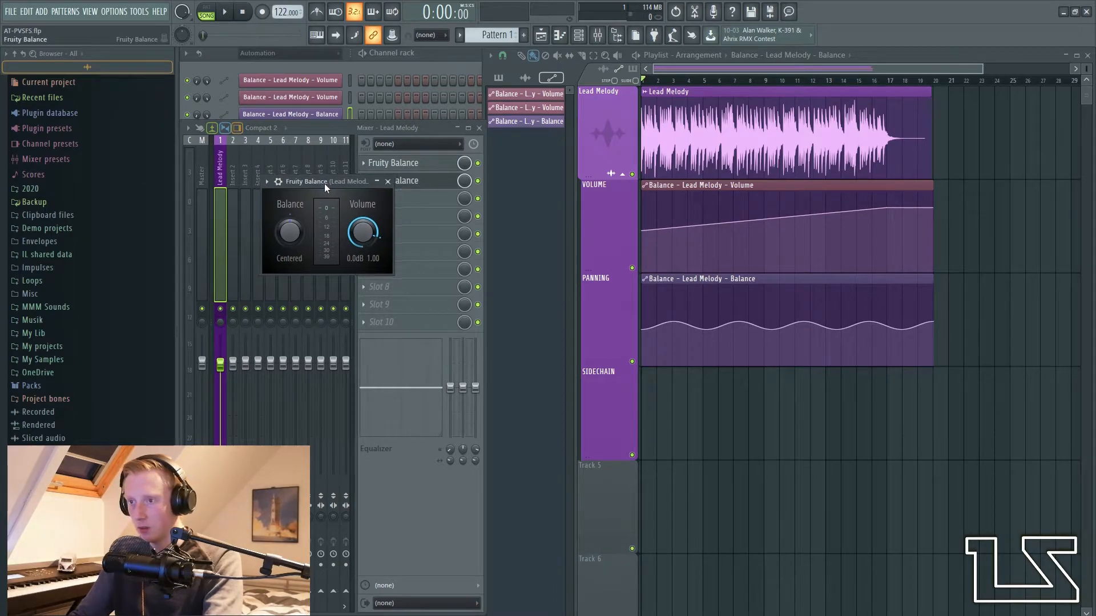
left_click_drag(323, 183, 502, 227)
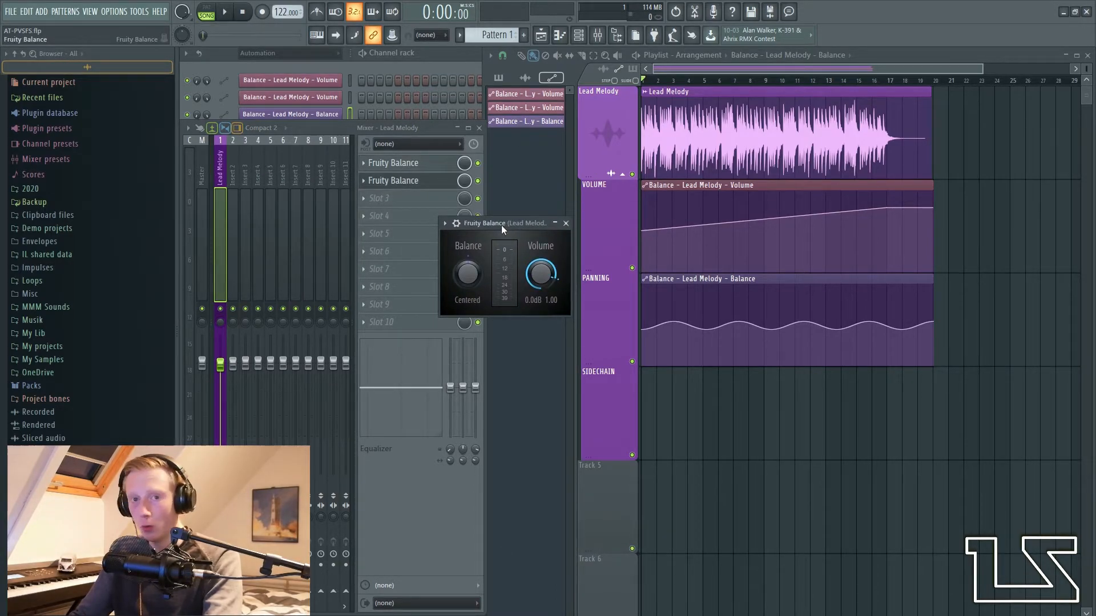
right_click(547, 272)
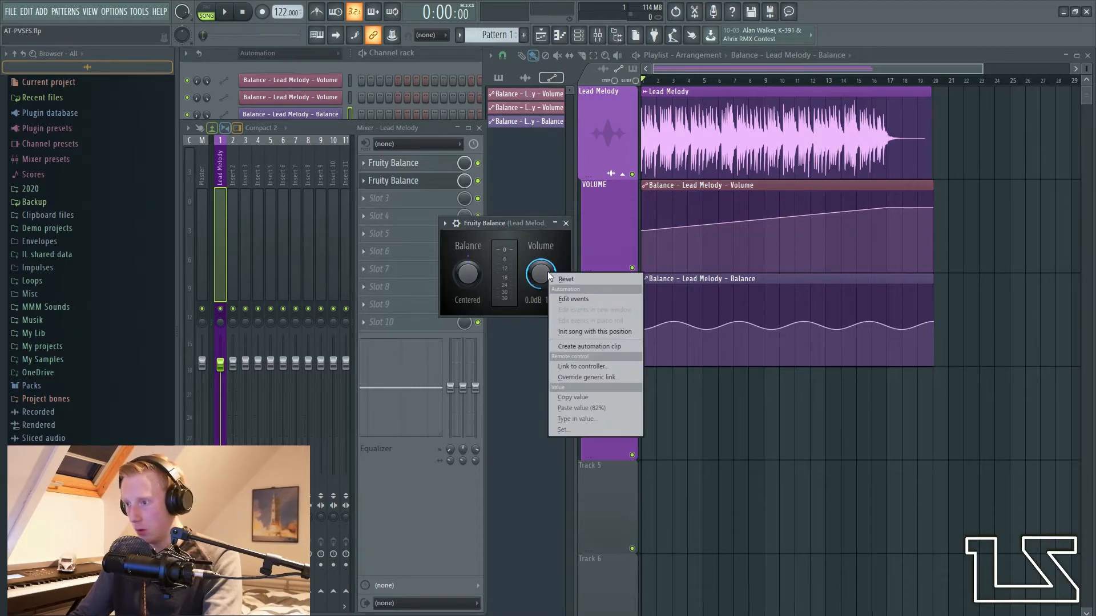
left_click(581, 347)
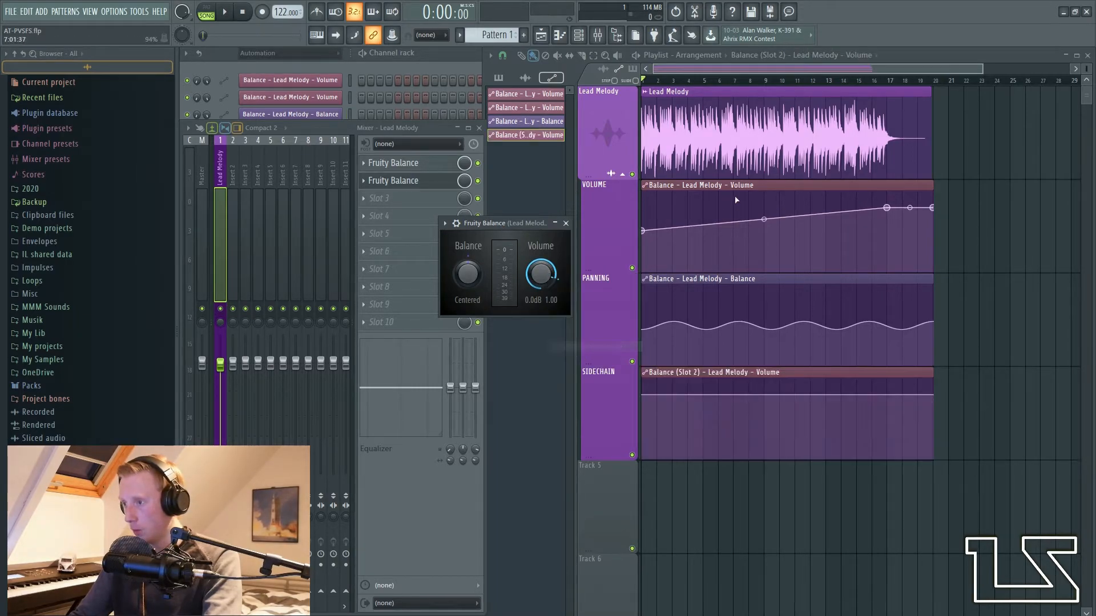
Step: Close the Fruity Balance window and audition the Lead Melody while briefly muting and unmuting its playlist track
left_click(565, 224)
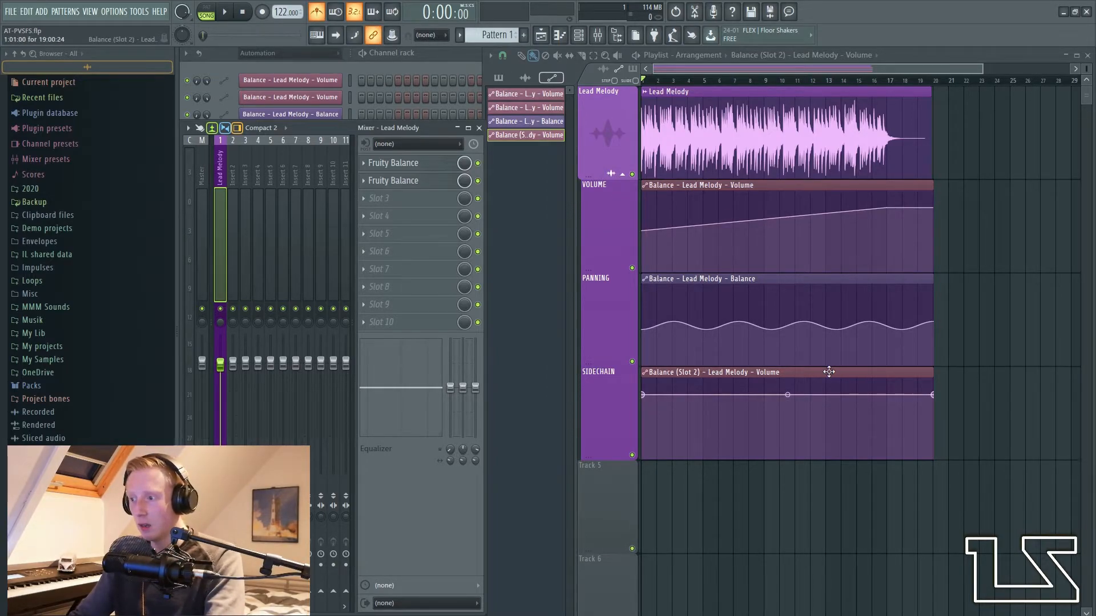
key("space")
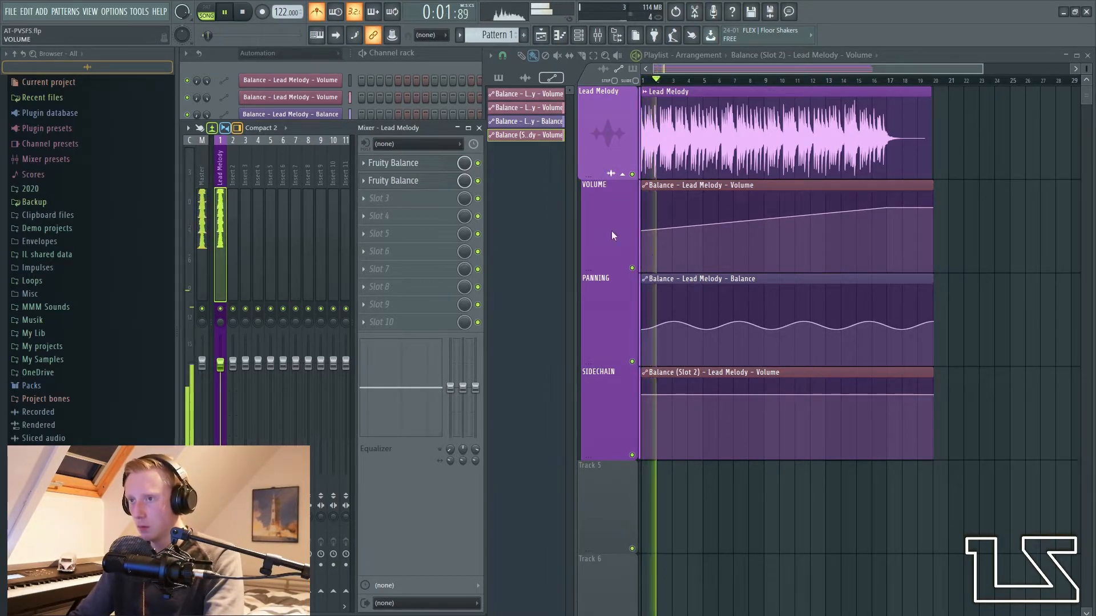
left_click(632, 174)
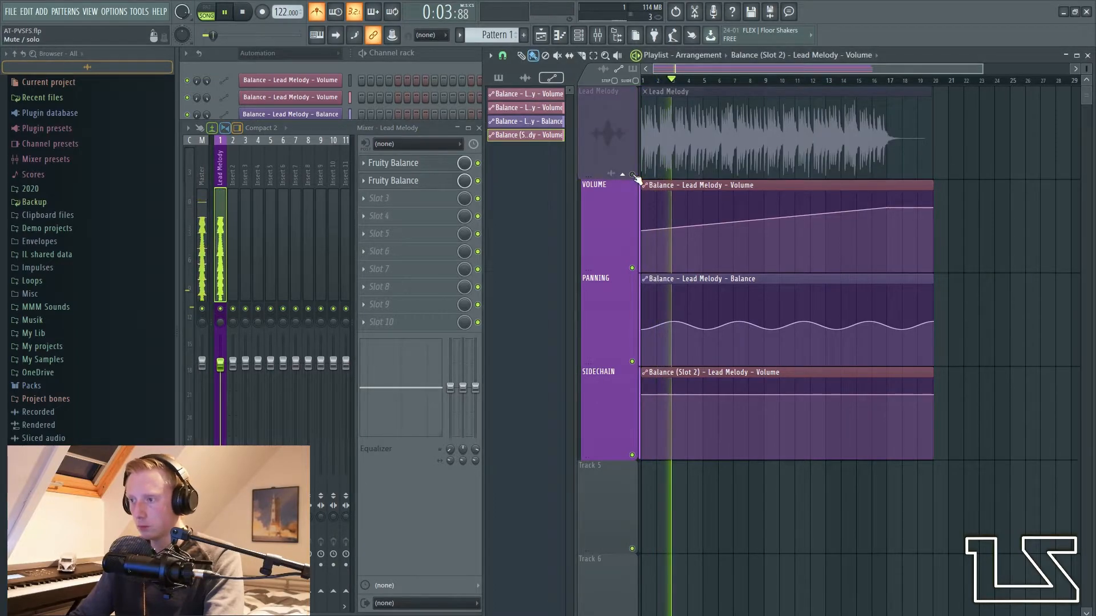
left_click(632, 174)
key("space")
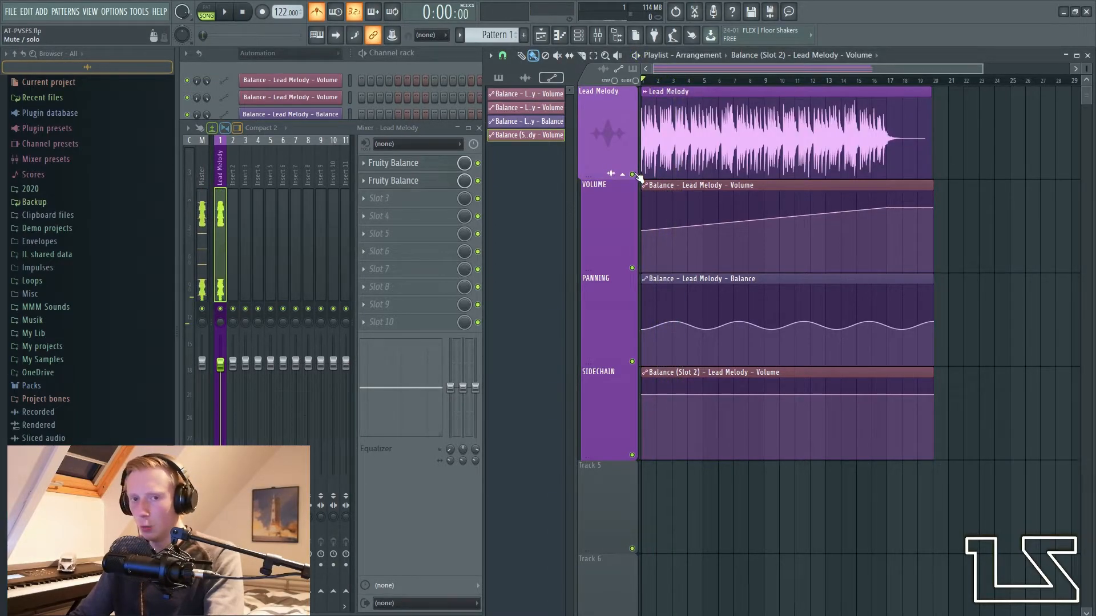
Step: Shorten the sidechain automation clip to one beat at the start of the song by moving its last point in
scroll(665, 449, "up", 5)
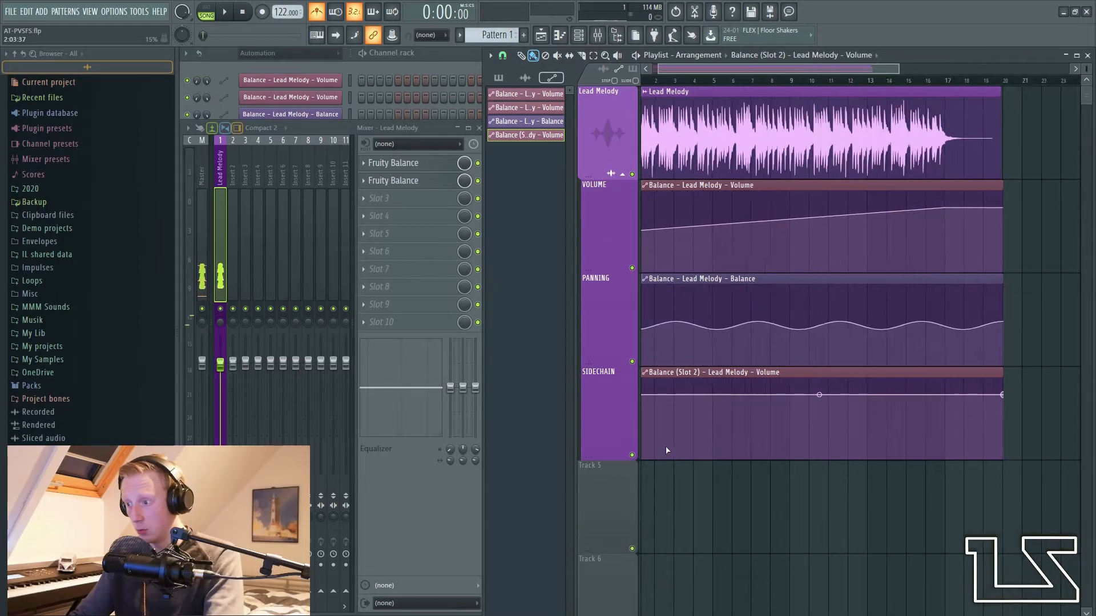
scroll(674, 461, "down", 1)
scroll(640, 381, "up", 3)
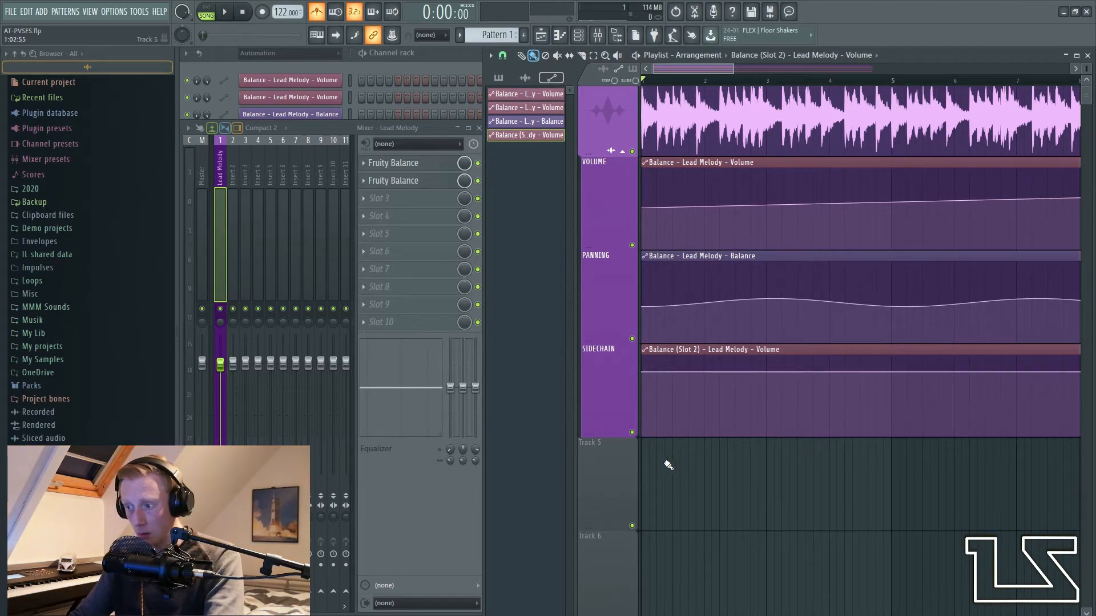
key("space")
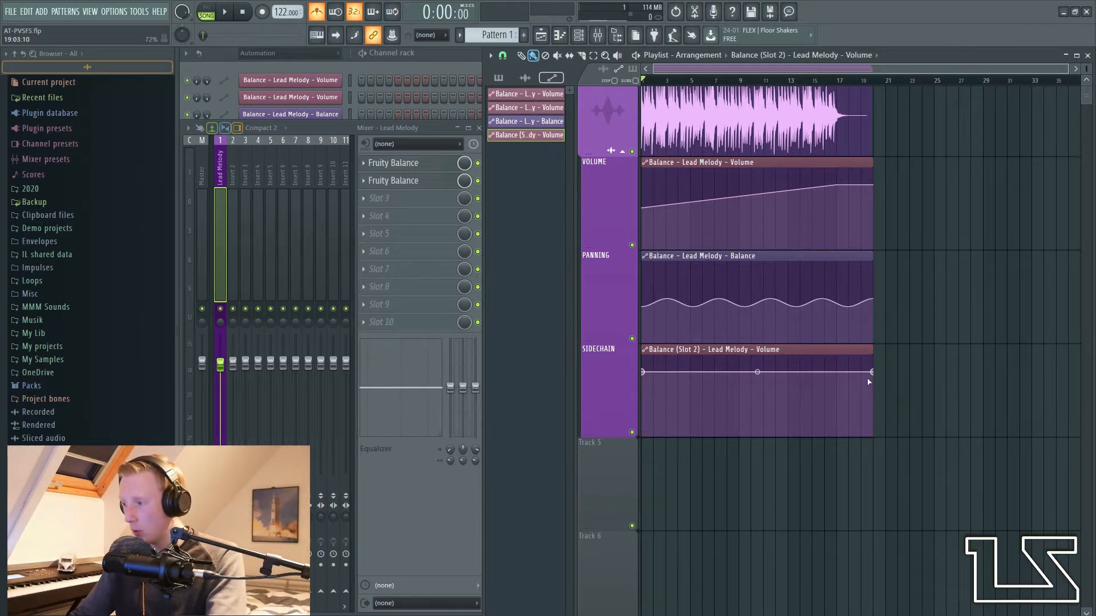
left_click_drag(871, 373, 651, 376)
scroll(647, 373, "up", 7)
scroll(879, 441, "down", 1)
key("space")
key("space")
left_click_drag(736, 367, 673, 365)
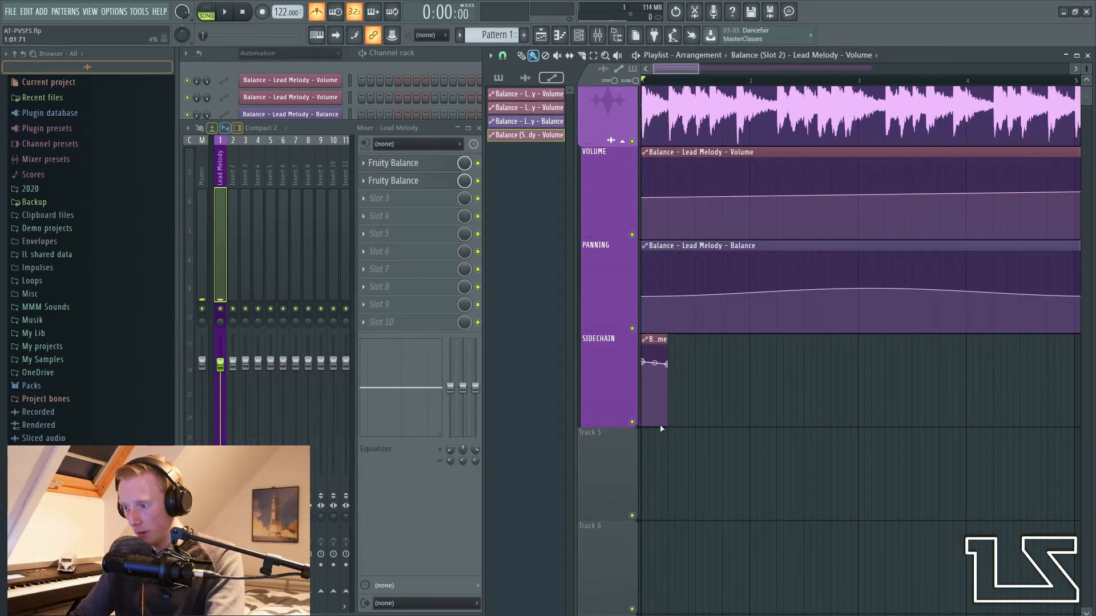
key("space")
key("space")
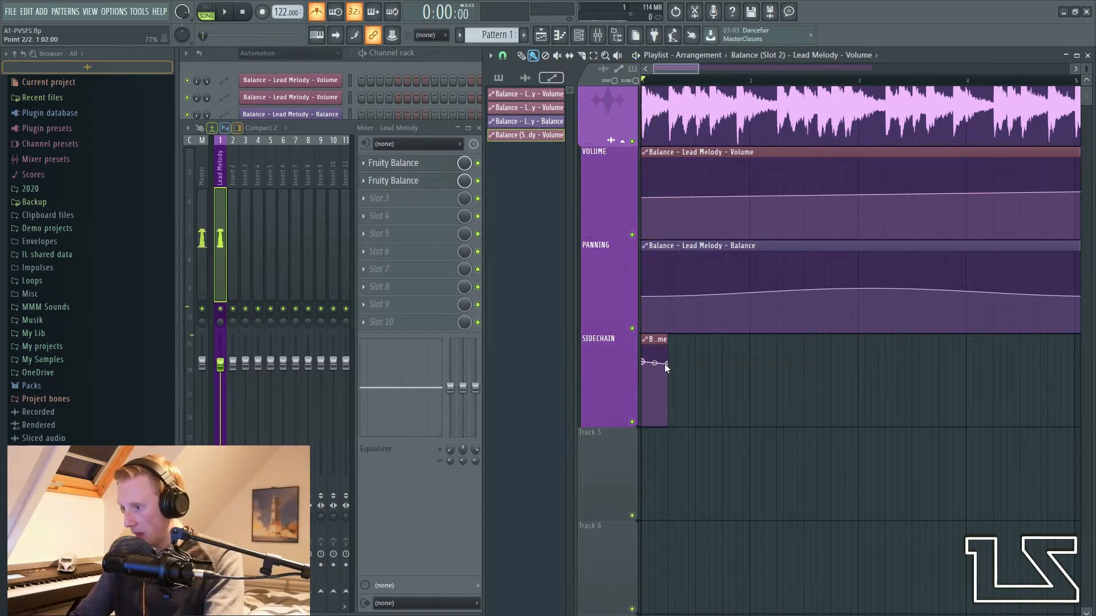
Step: Set the value of the sidechain clip's last point to 0.8
right_click(665, 366)
left_click(696, 560)
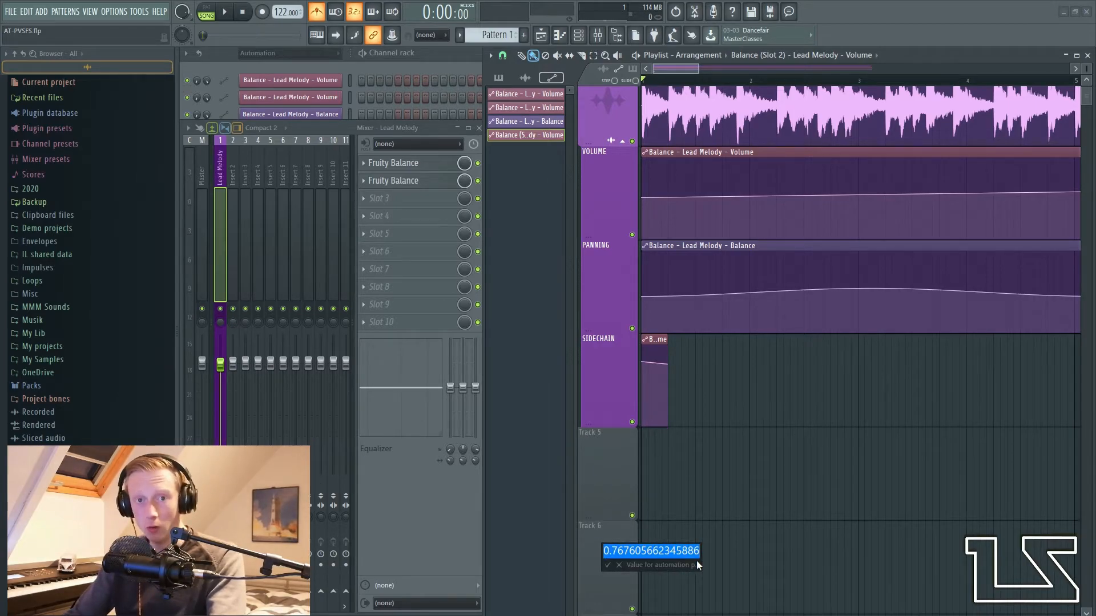
type("0.8")
key("Return")
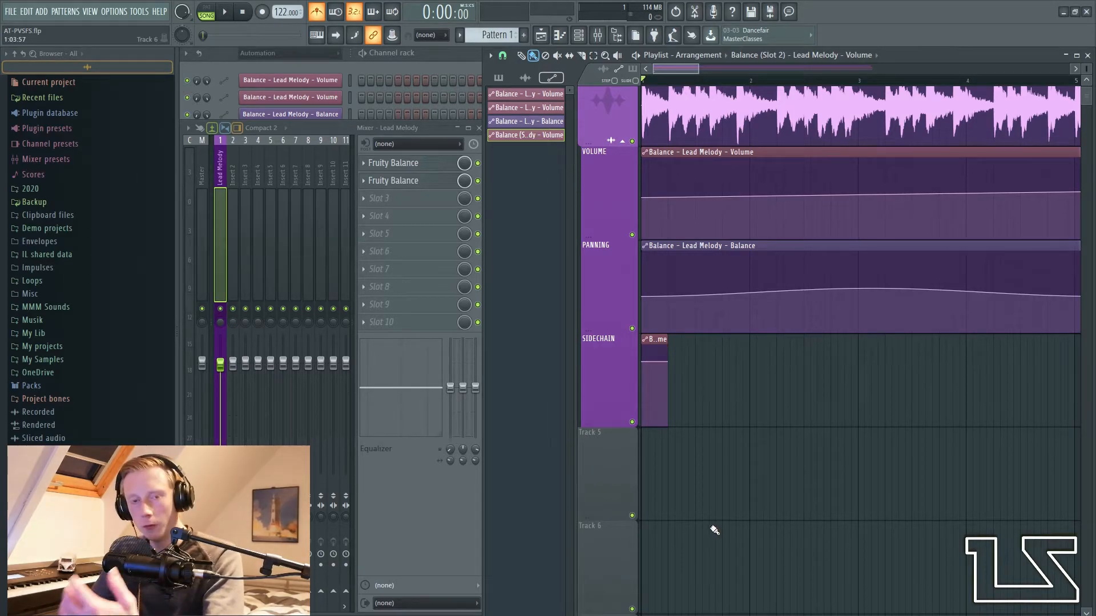
Step: Add a point at 0% at the very start of the sidechain clip and set its mode to Smooth
right_click(648, 352)
left_click_drag(649, 353, 647, 426)
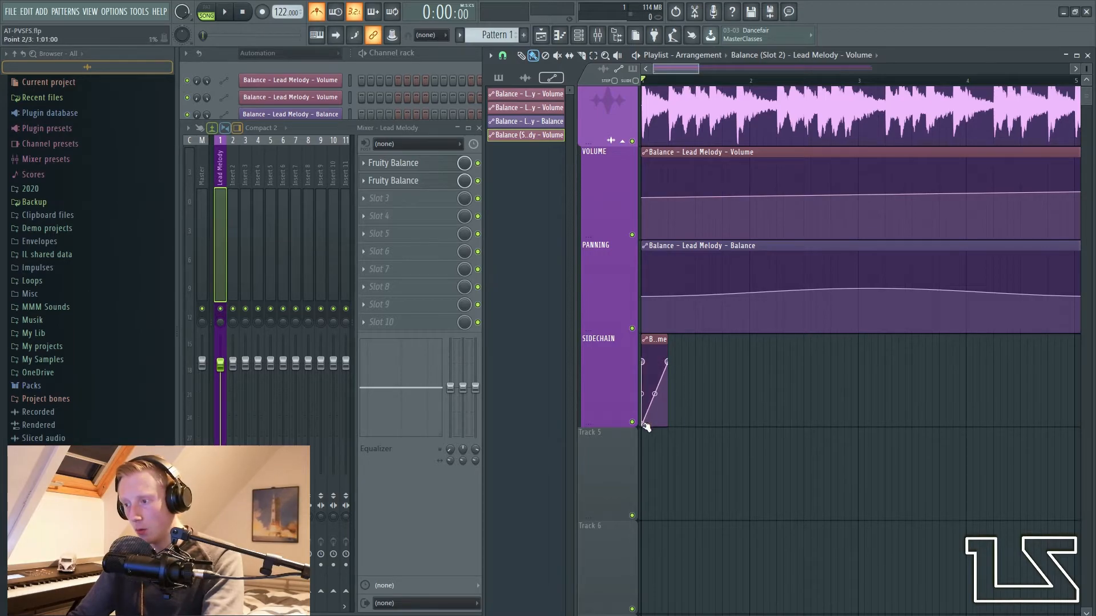
right_click(643, 423)
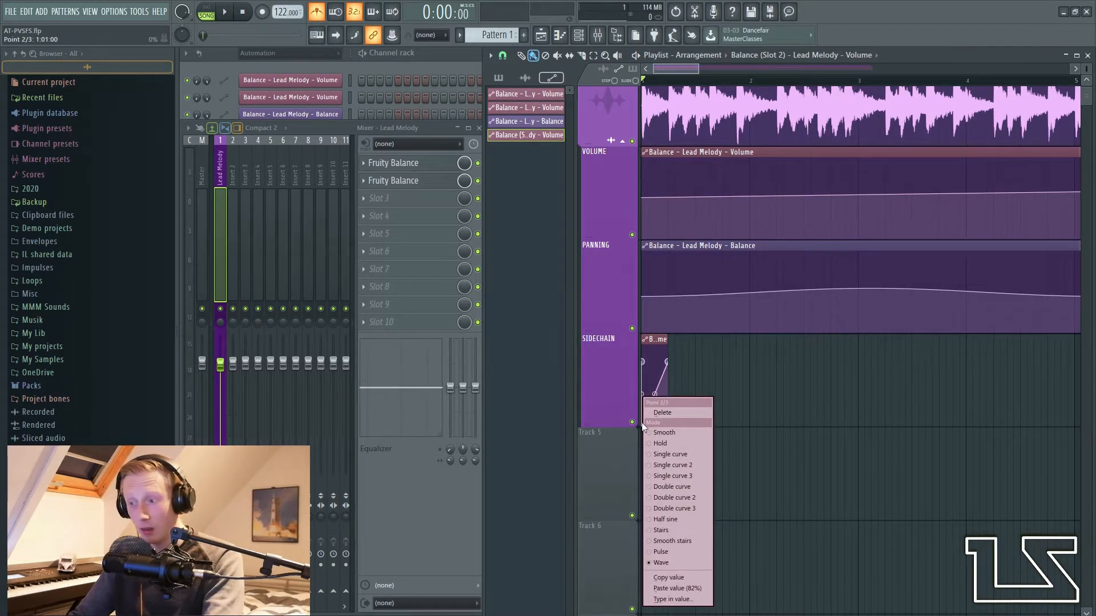
left_click(672, 433)
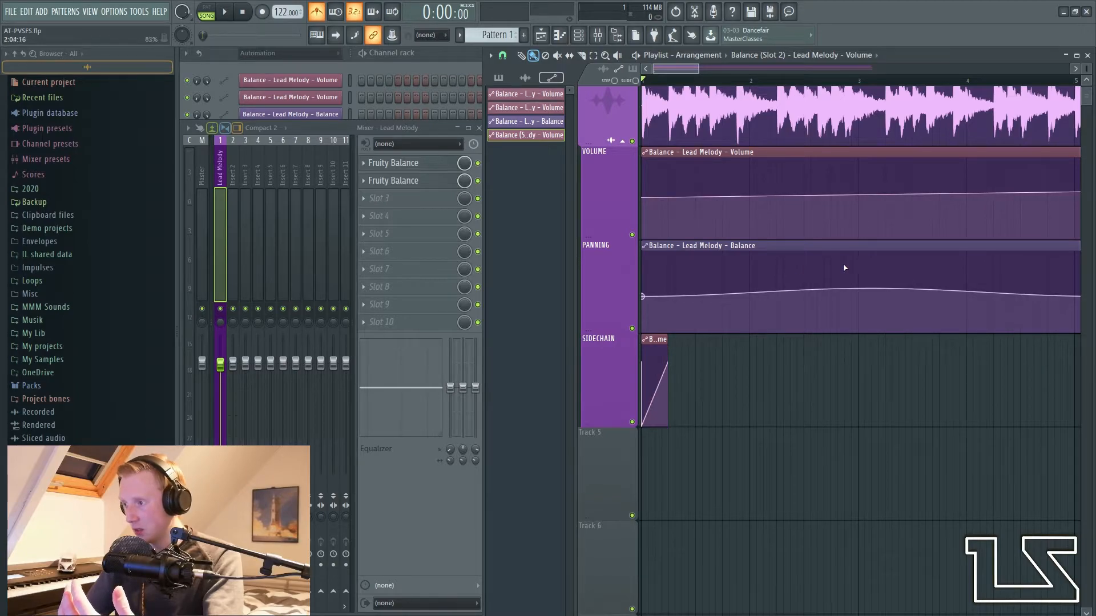
Step: Turn off the metronome, bow the sidechain clip's rising curve upward with its tension and audition the first beat
key("space")
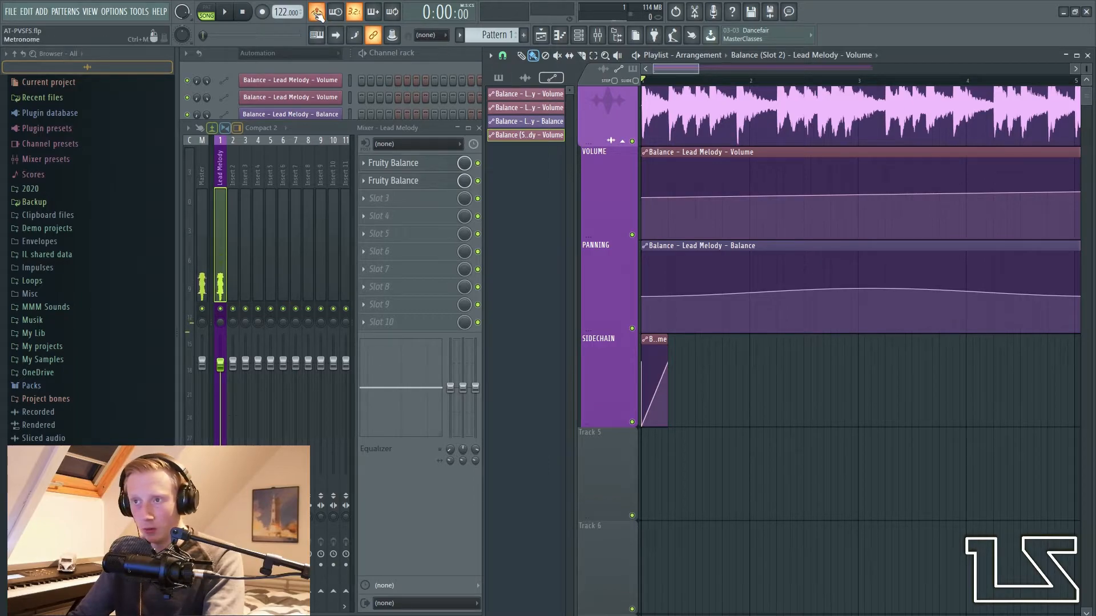
mouse_move(655, 394)
left_mouse_down()
mouse_move(655, 371)
mouse_move(655, 418)
mouse_move(655, 378)
left_mouse_up()
key("space")
key("space")
key("space")
key("space")
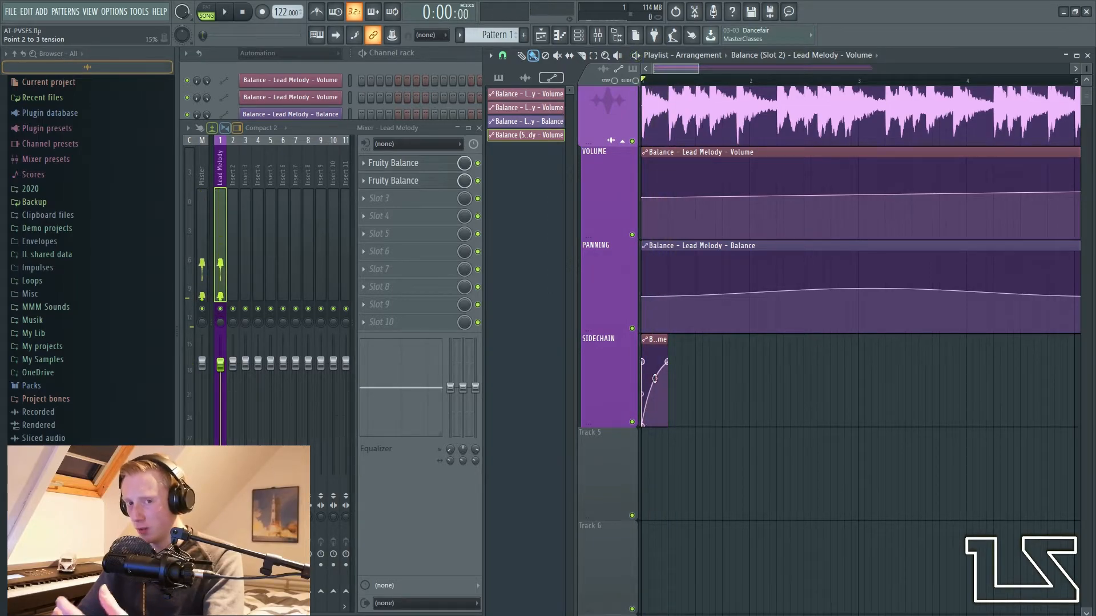
key("space")
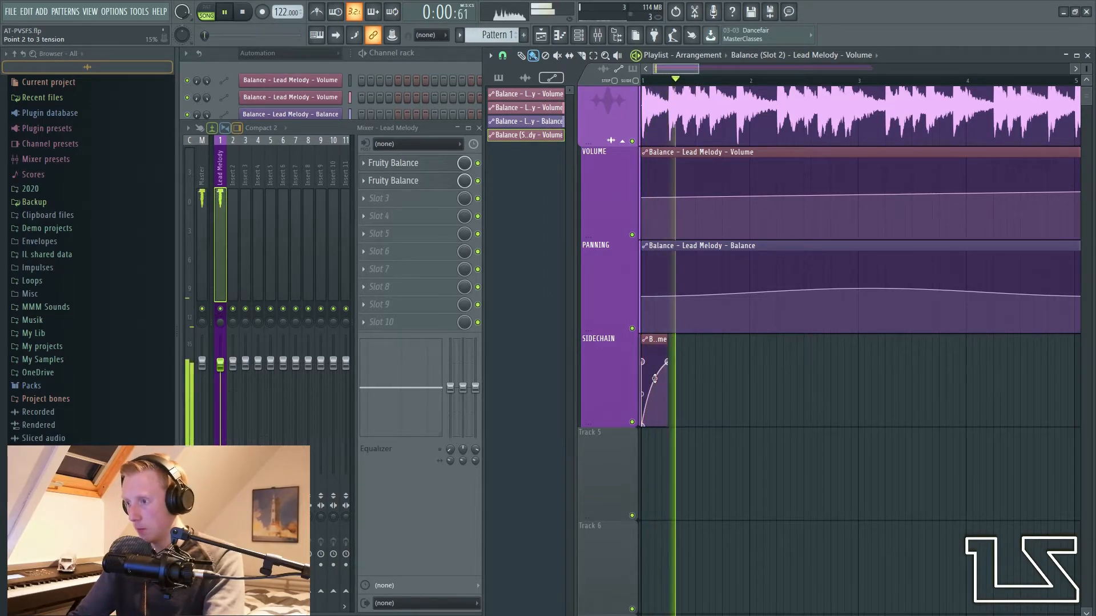
key("space")
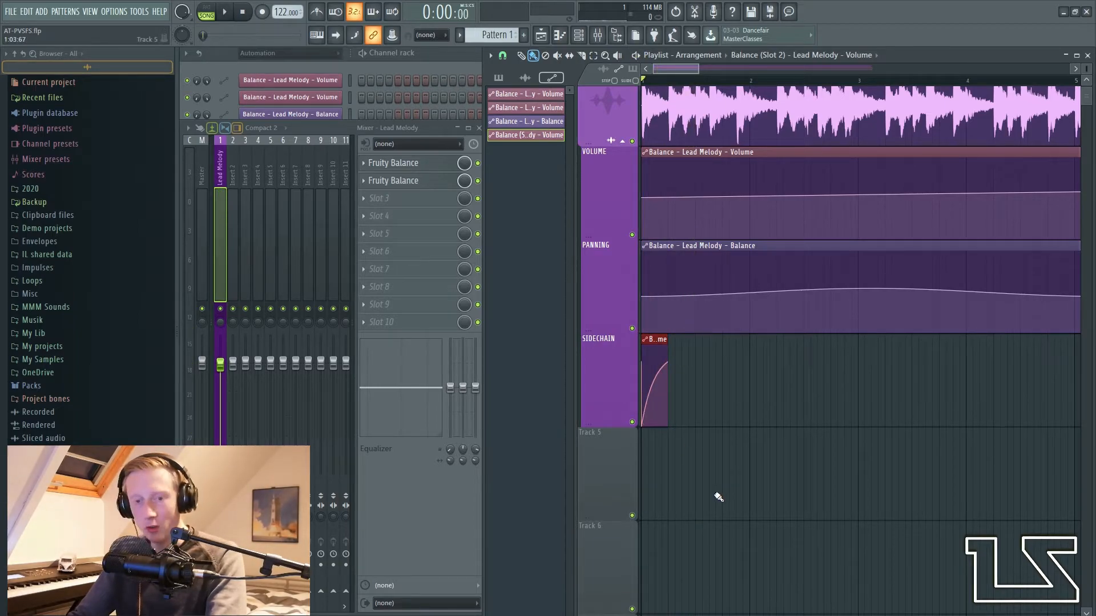
Step: Repeat the one-beat sidechain clip along the Sidechain track to the end of the melody and play the opening bars
scroll(724, 497, "down", 6, "ctrl")
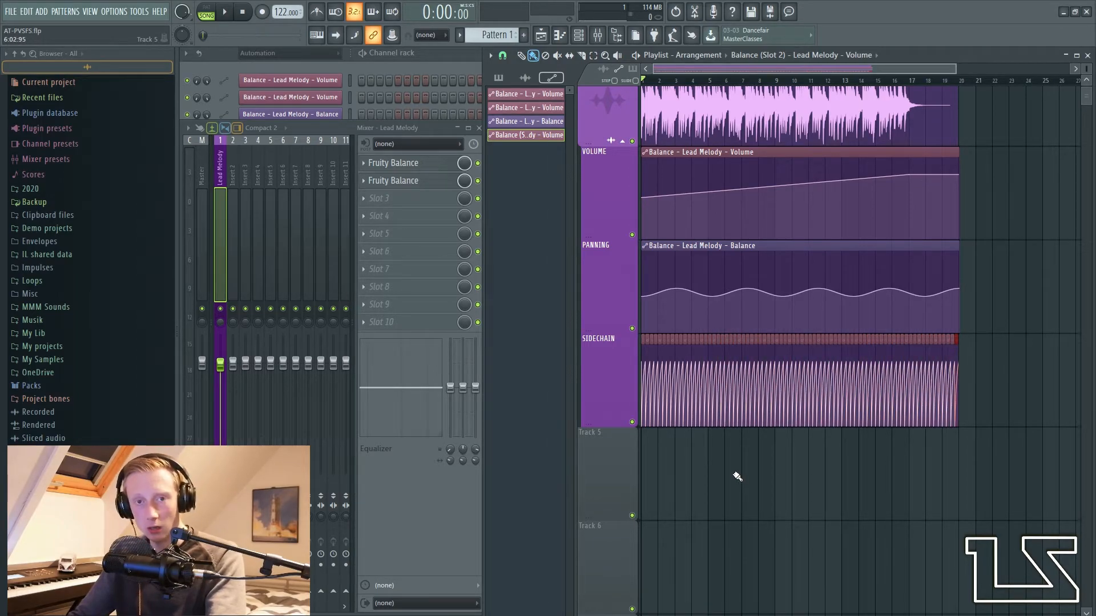
key("space")
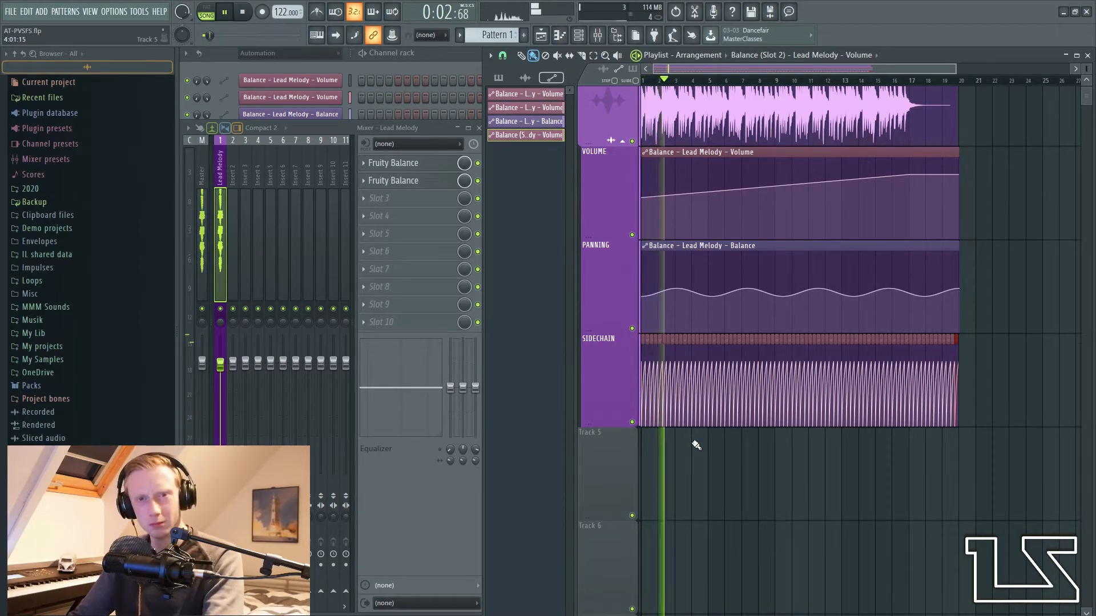
scroll(698, 448, "up", 8)
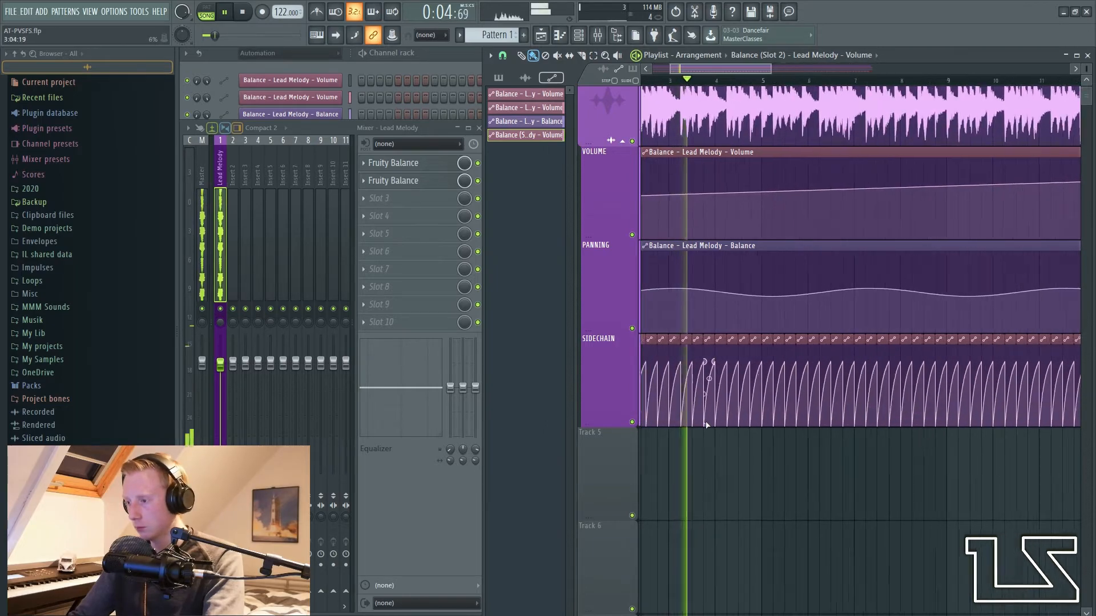
key("space")
Step: Raise the sidechain clip's low point, bow its rising curve downward and audition the softer pumping
scroll(838, 445, "down", 3)
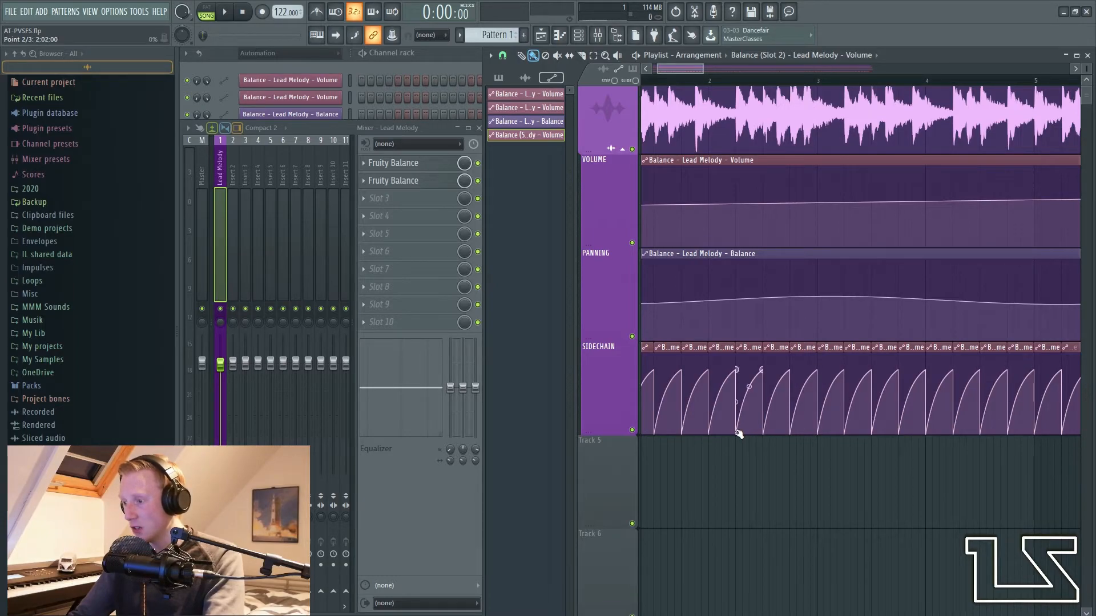
left_click_drag(736, 436, 749, 395)
key("space")
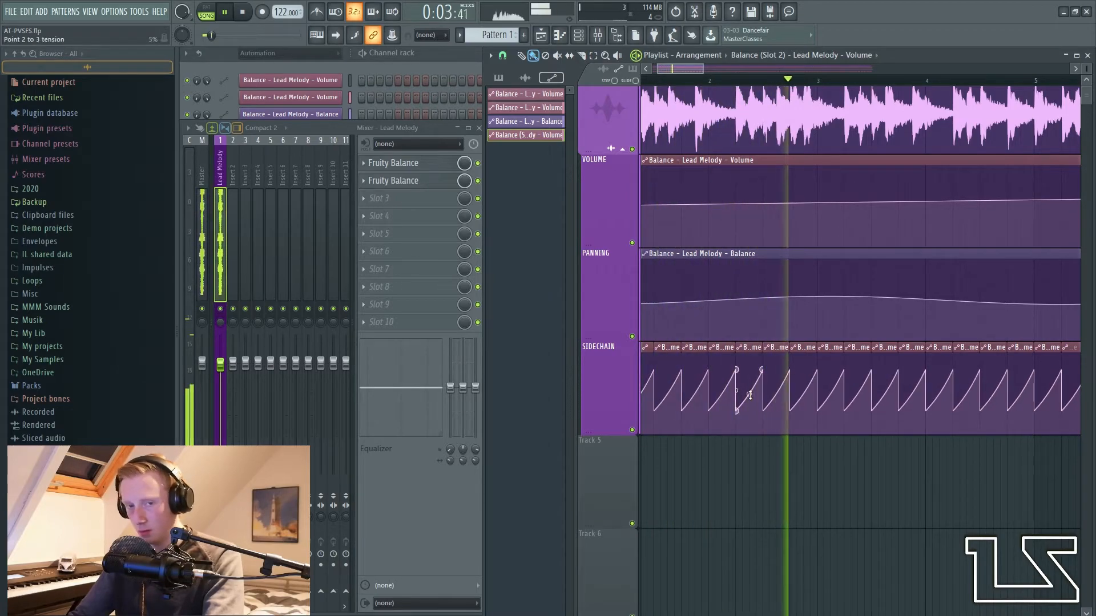
scroll(762, 378, "up", 3)
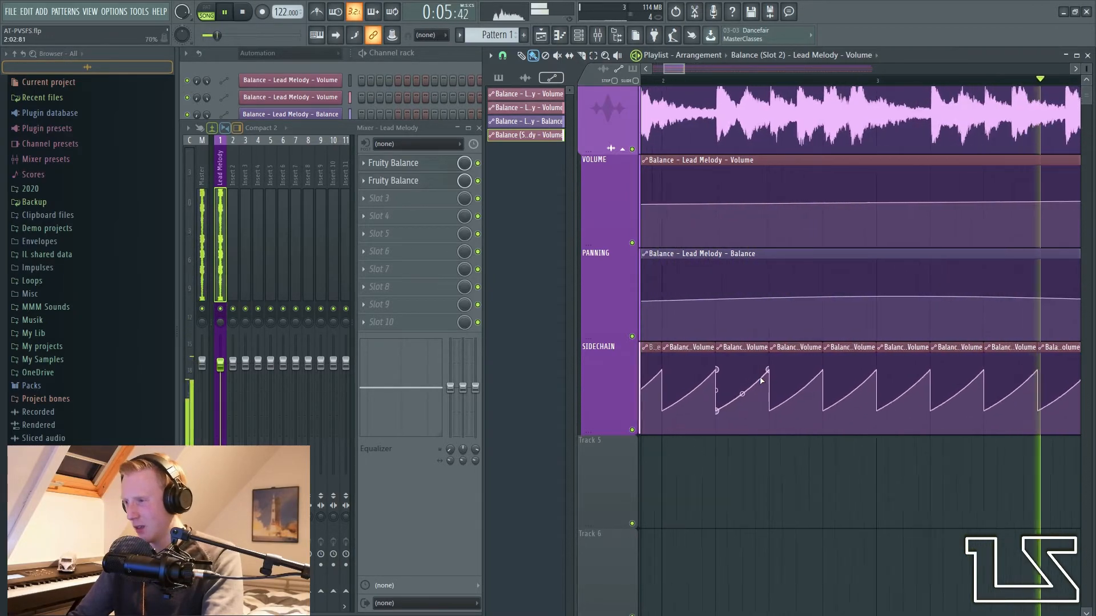
key("space")
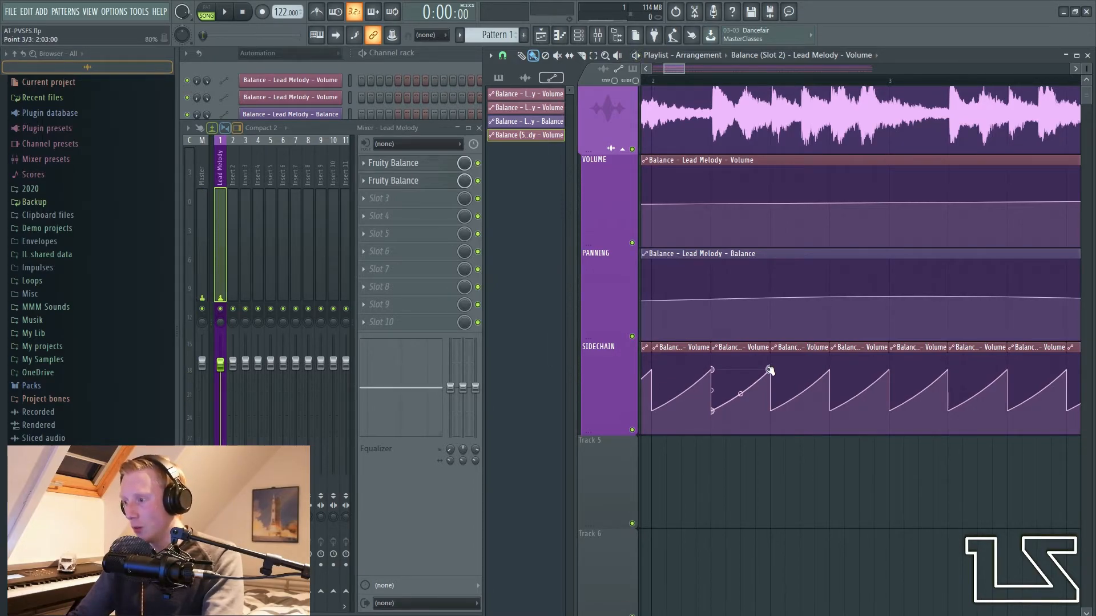
Step: Move the sidechain clip's peak earlier, extend the clip back to one beat with a low end point at about 26%, and audition it
left_click_drag(770, 372, 761, 373)
key("space")
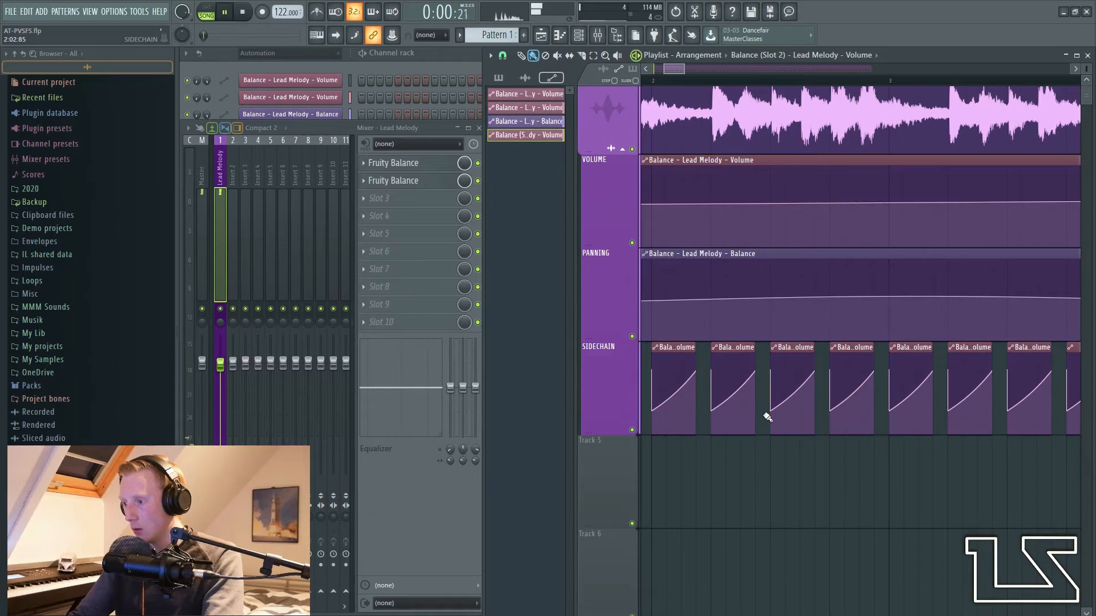
key("space")
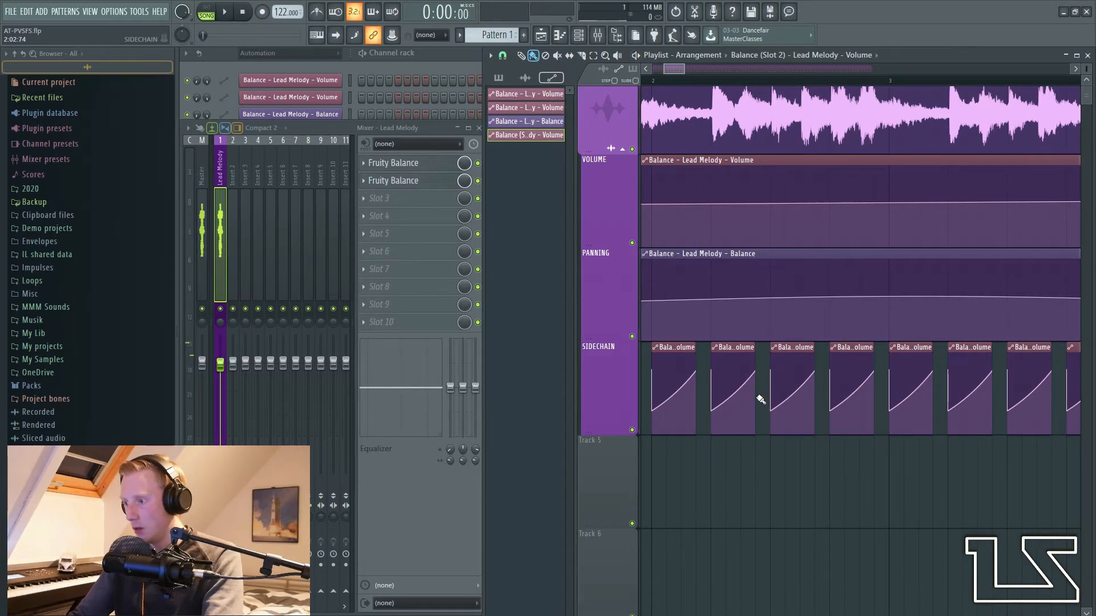
left_click_drag(753, 348, 764, 356)
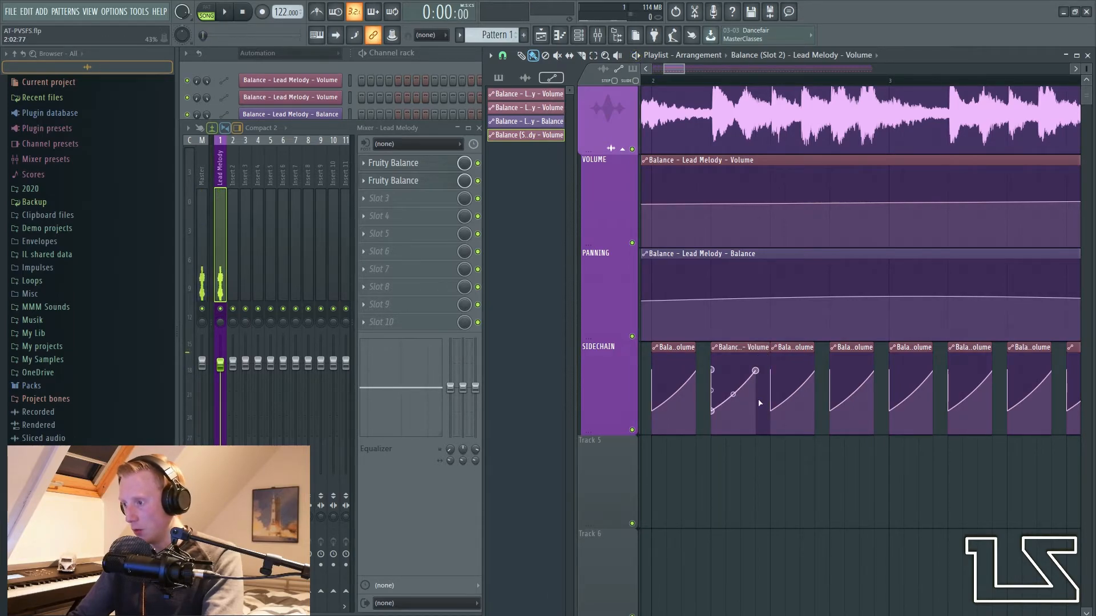
left_click_drag(759, 399, 769, 412)
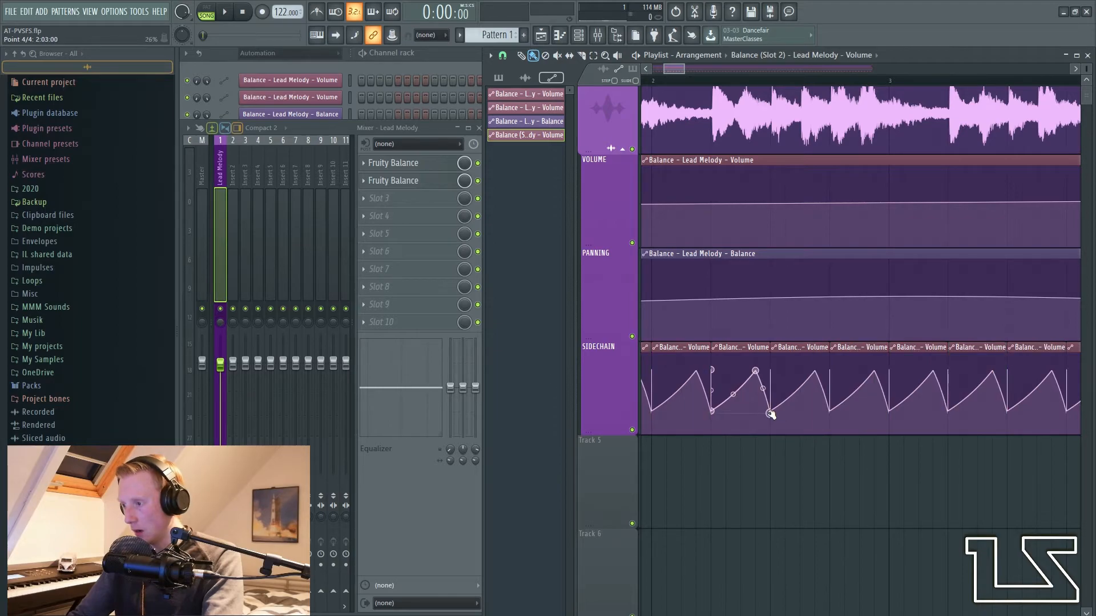
key("space")
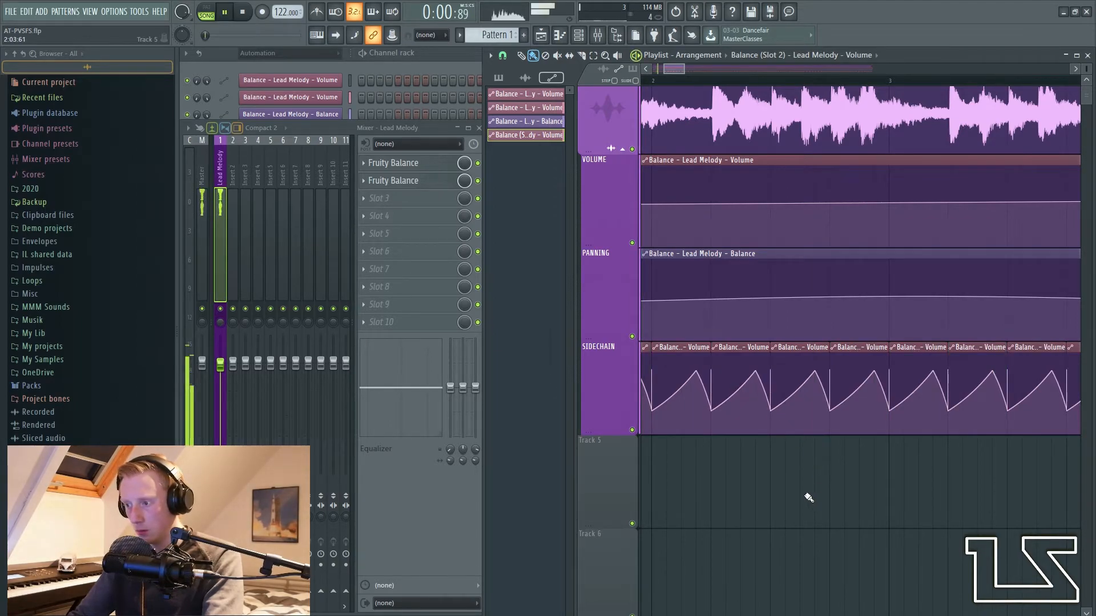
key("space")
Step: Delete the sidechain clip's redundant second point, set the first point to about 23% near the end point's level, and play the result
right_click(775, 371)
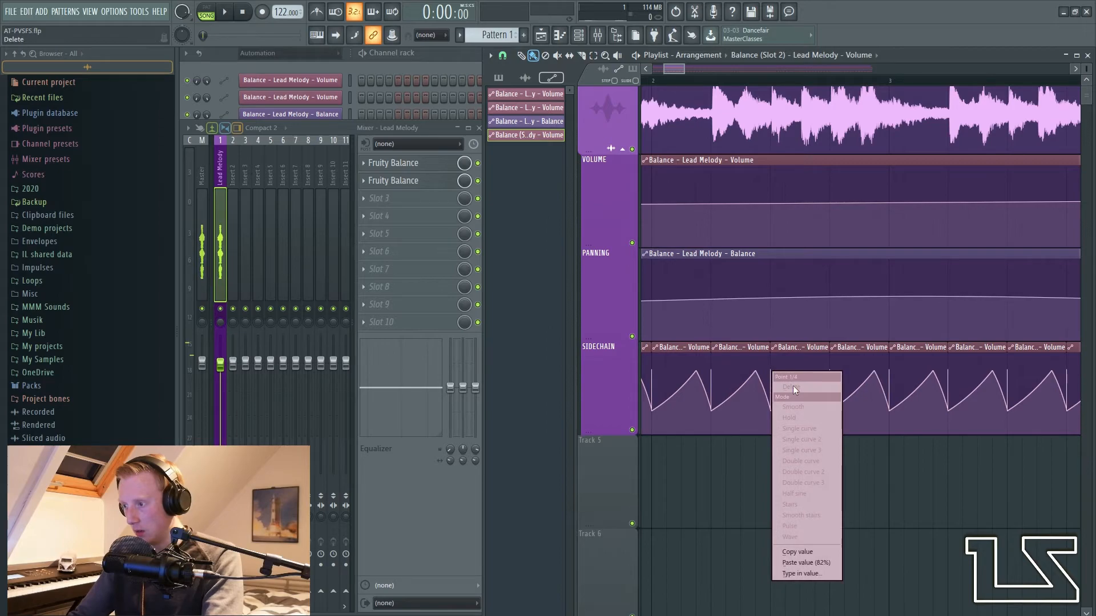
left_click(782, 395)
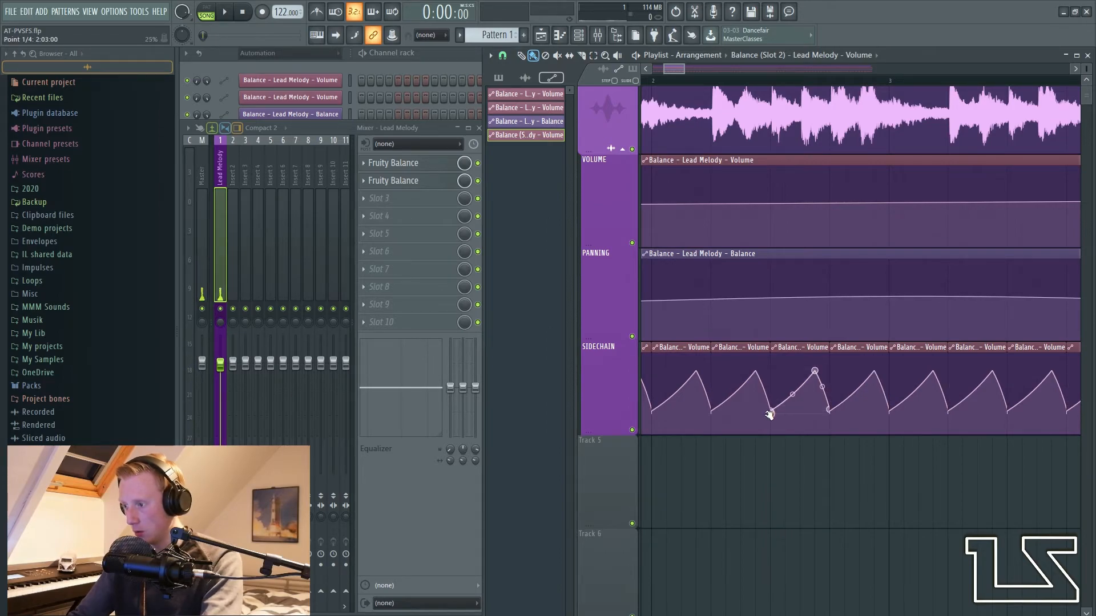
right_click(773, 411)
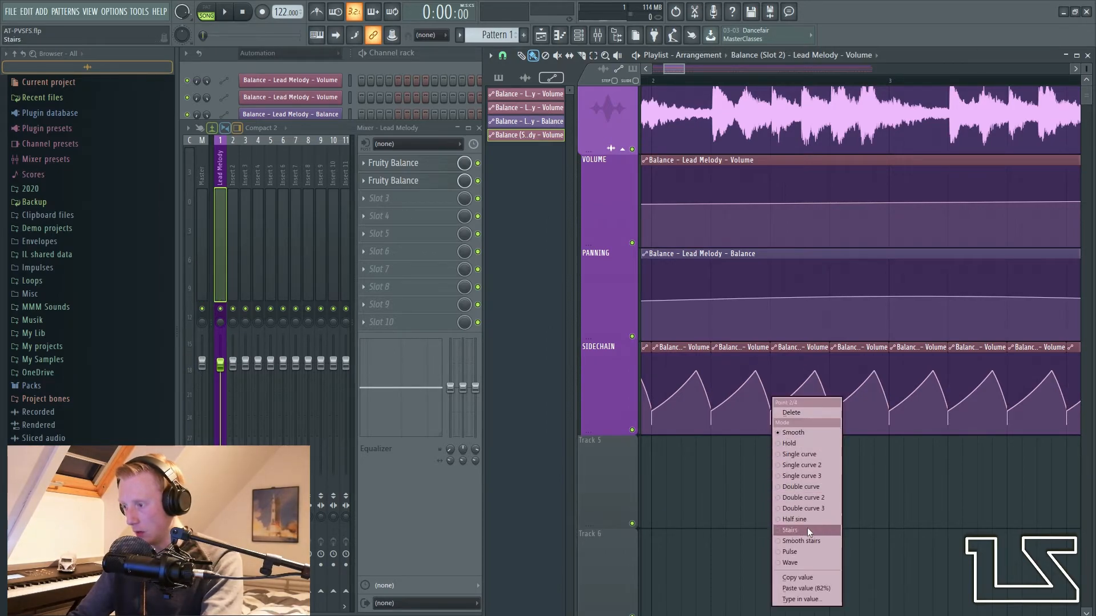
left_click(793, 414)
left_click_drag(773, 426, 771, 413)
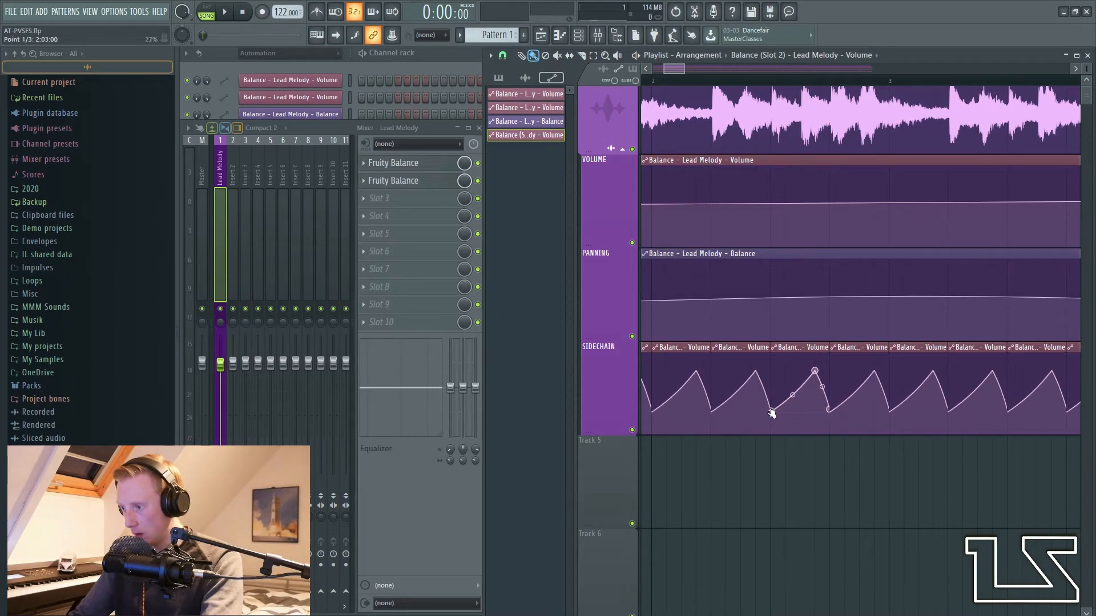
key("space")
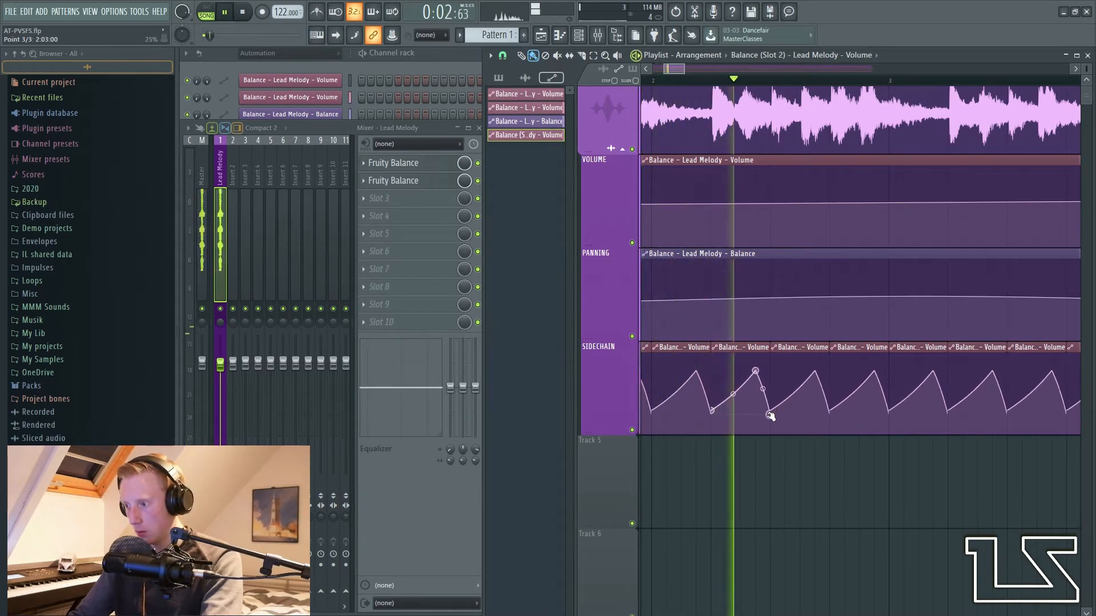
Step: Move the sidechain clip's peak to the end of the beat so the level drops instantly, and audition the sharper pumping
key("space")
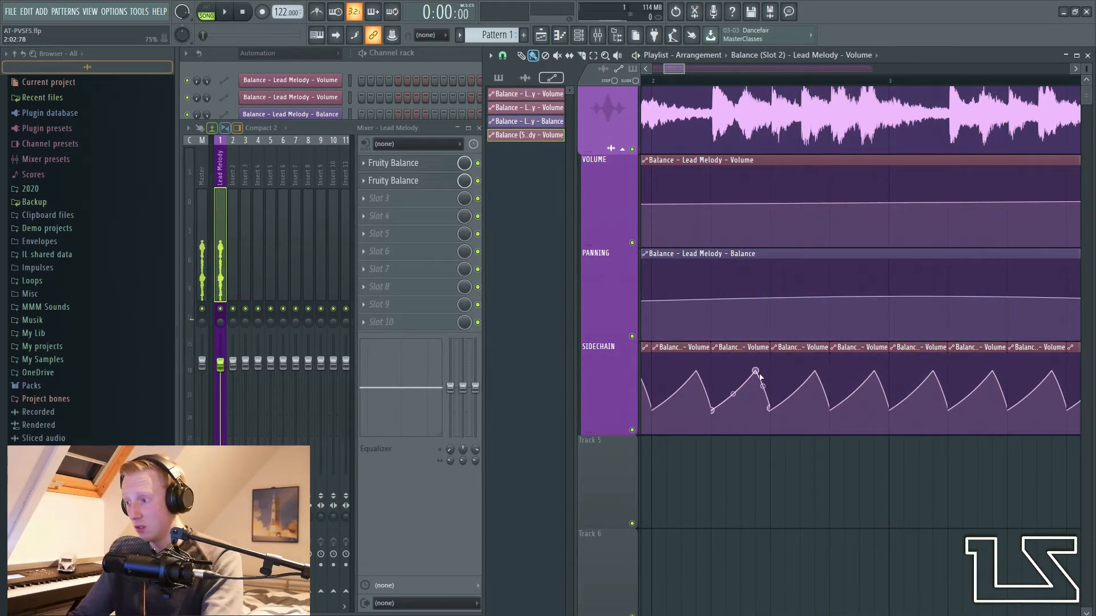
left_click_drag(759, 375, 780, 374)
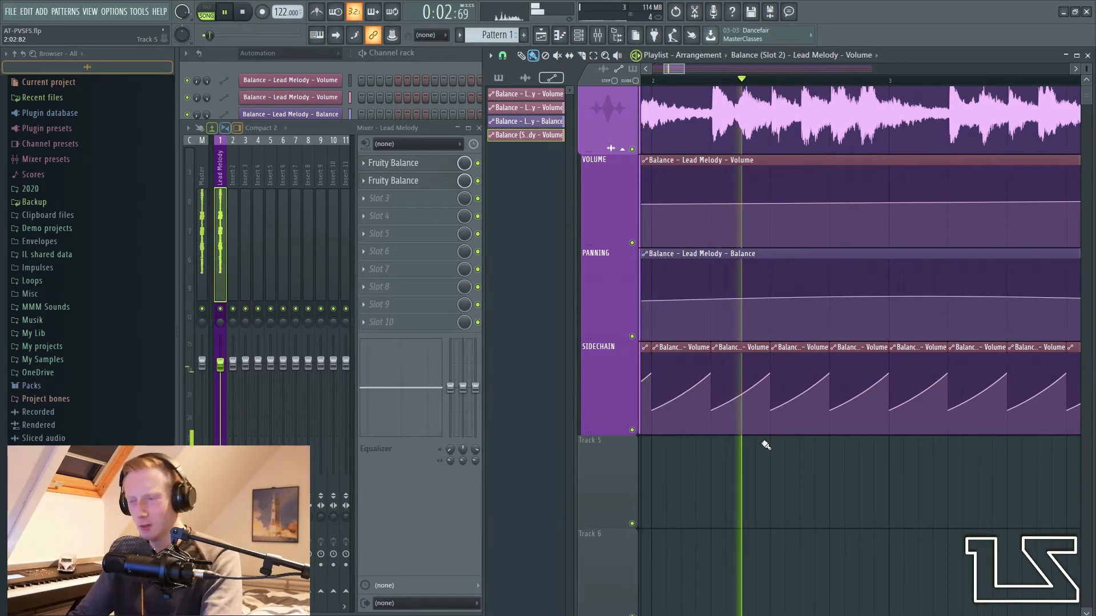
scroll(765, 445, "down", 5)
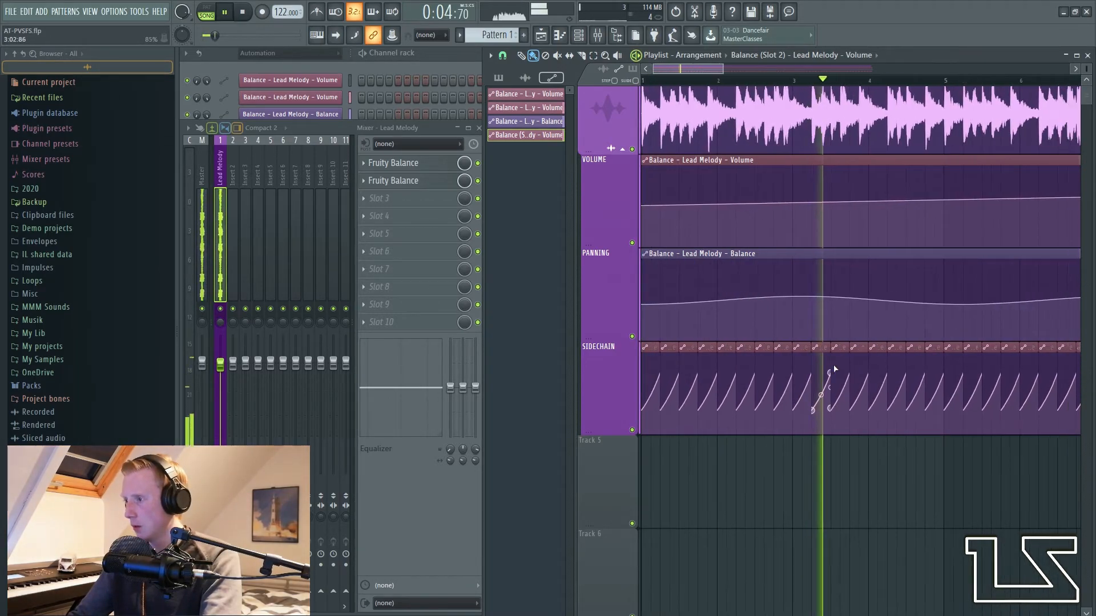
scroll(842, 326, "down", 3)
key("space")
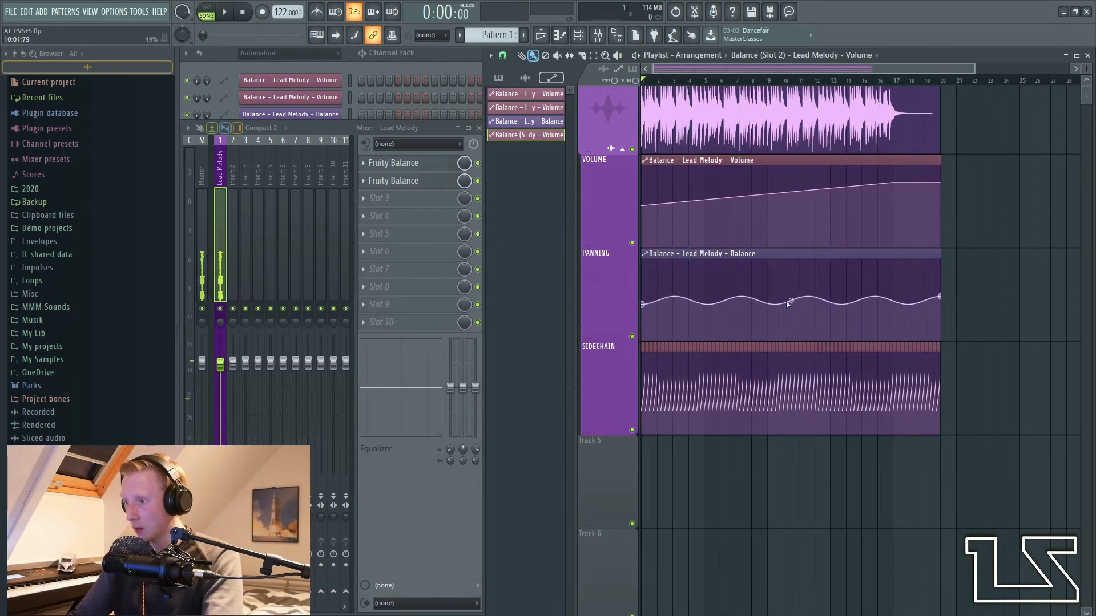
Step: Adjust the tension of the Panning clip's wave to give it many more, faster cycles across the melody, and audition it
key("space")
left_click_drag(790, 301, 780, 333)
scroll(782, 328, "down", 2)
scroll(783, 326, "up", 1)
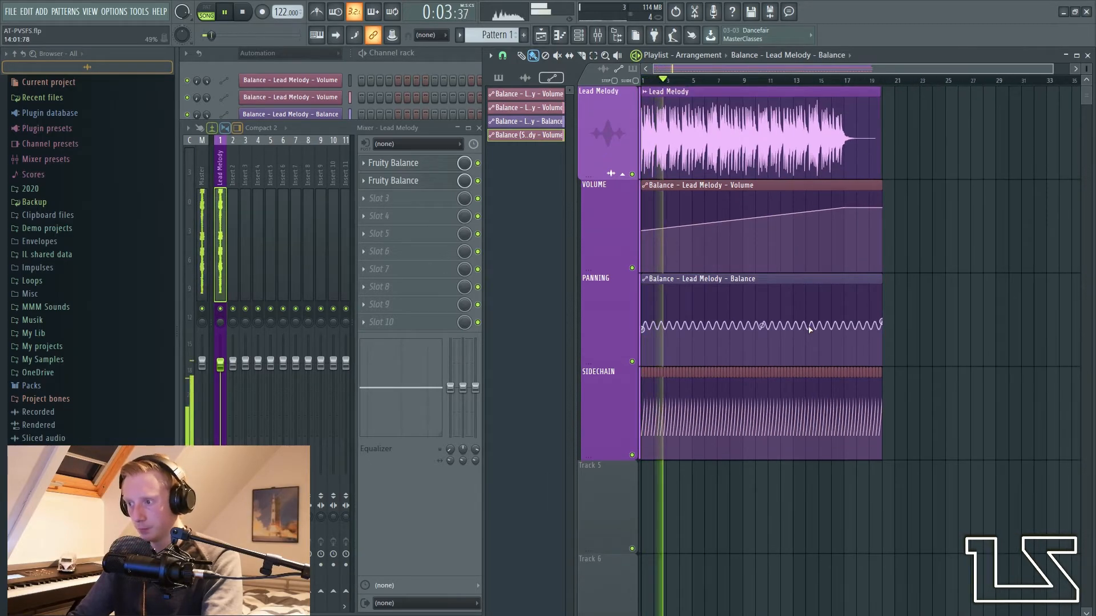
key("space")
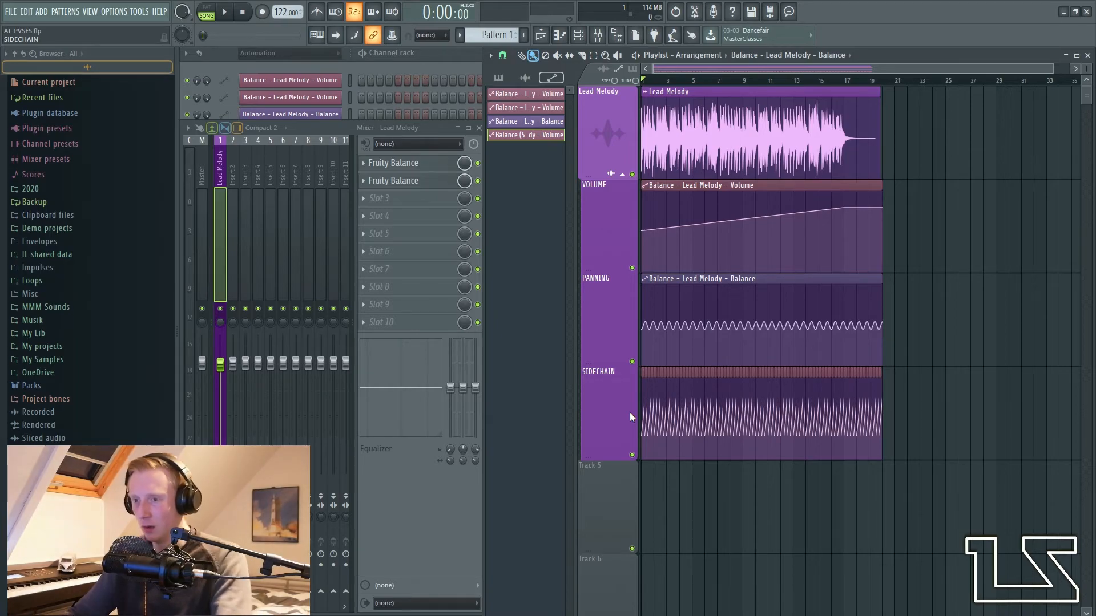
Step: Compare the melody with both Fruity Balance plugins bypassed and with both enabled again, playing the opening bars each time
left_click(478, 181)
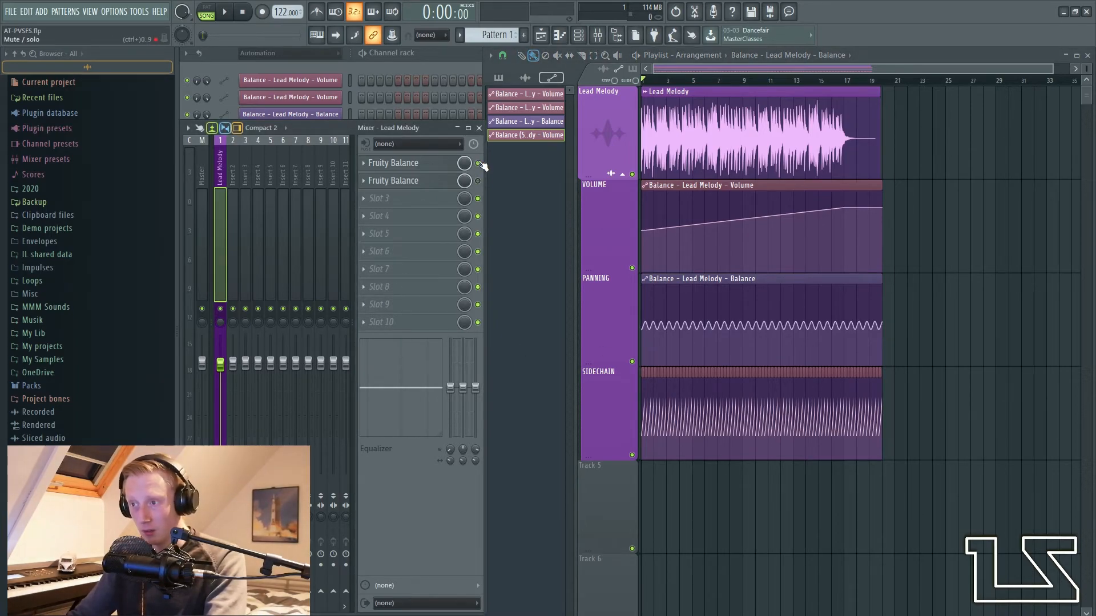
key("space")
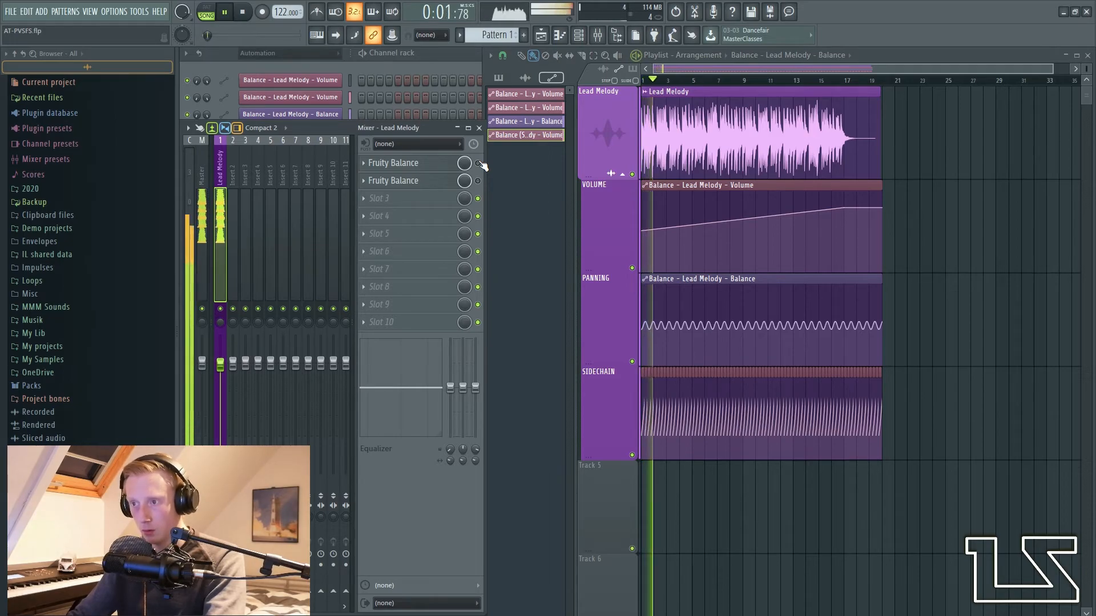
key("space")
key("space")
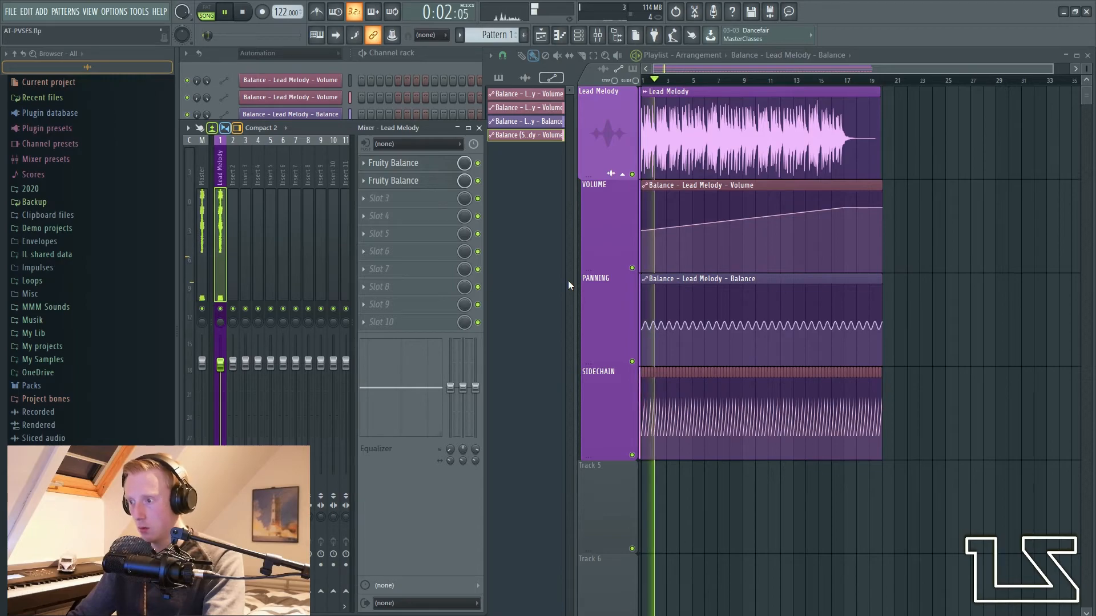
scroll(669, 443, "up", 6)
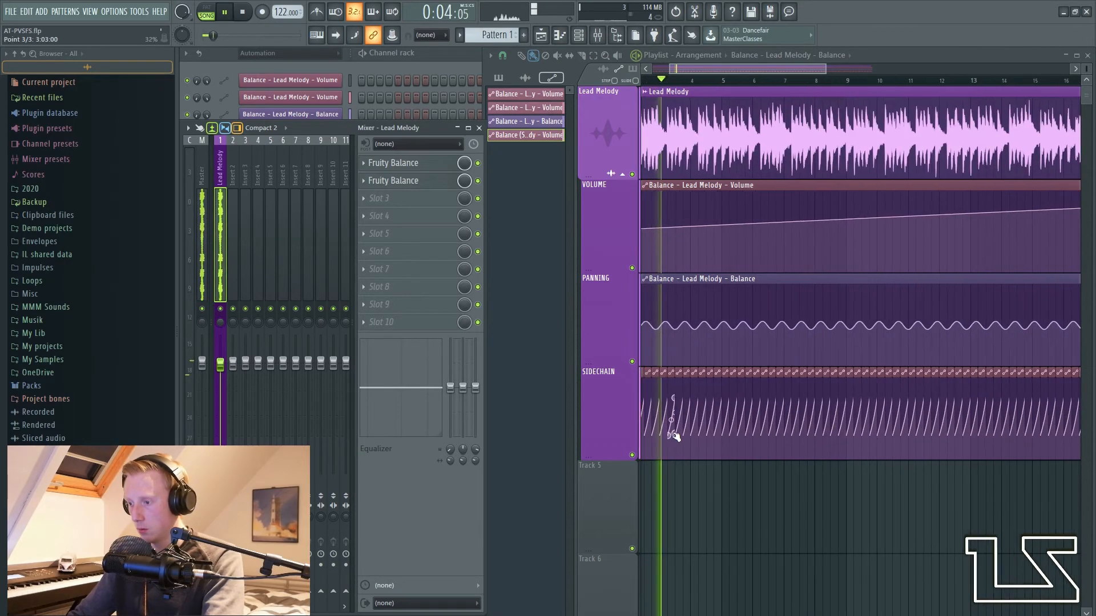